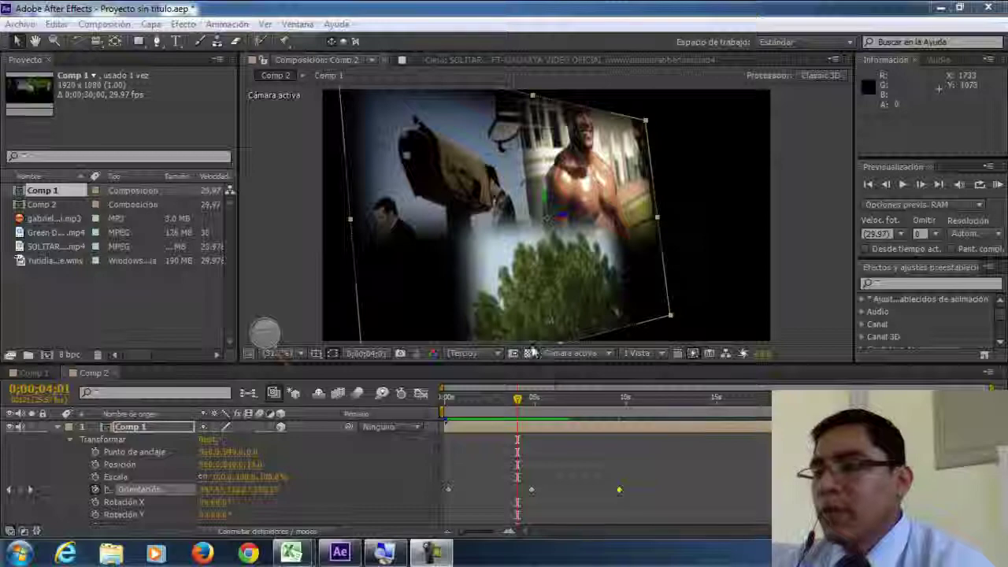
Step: Scrub the Comp 2 collage preview and stop at 0;00;02;18
mouse_move(517, 397)
mouse_down()
mouse_move(545, 415)
mouse_move(595, 412)
mouse_move(491, 397)
mouse_up()
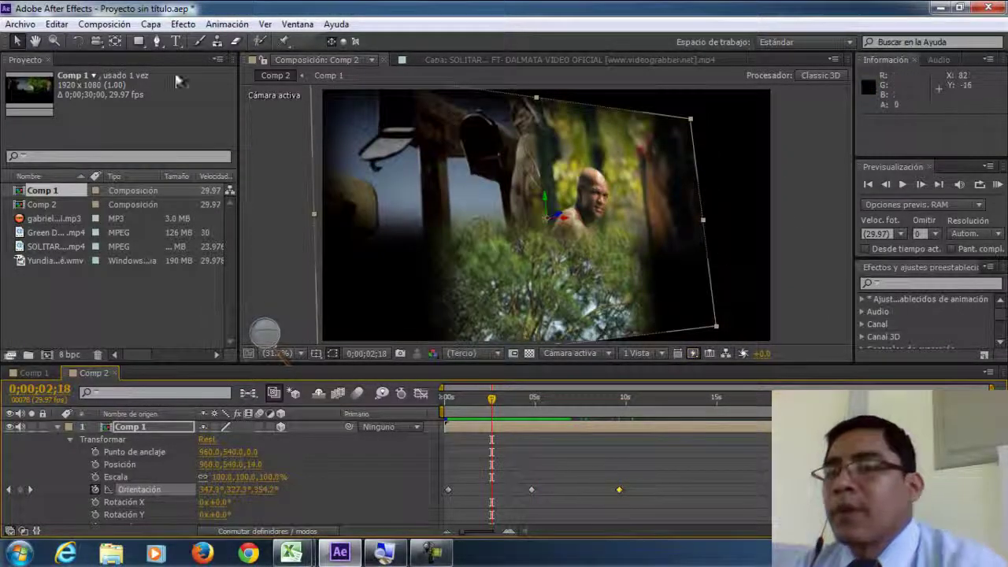
Step: Create a new text layer reading 'MUSICA' in Comp 2
click(176, 41)
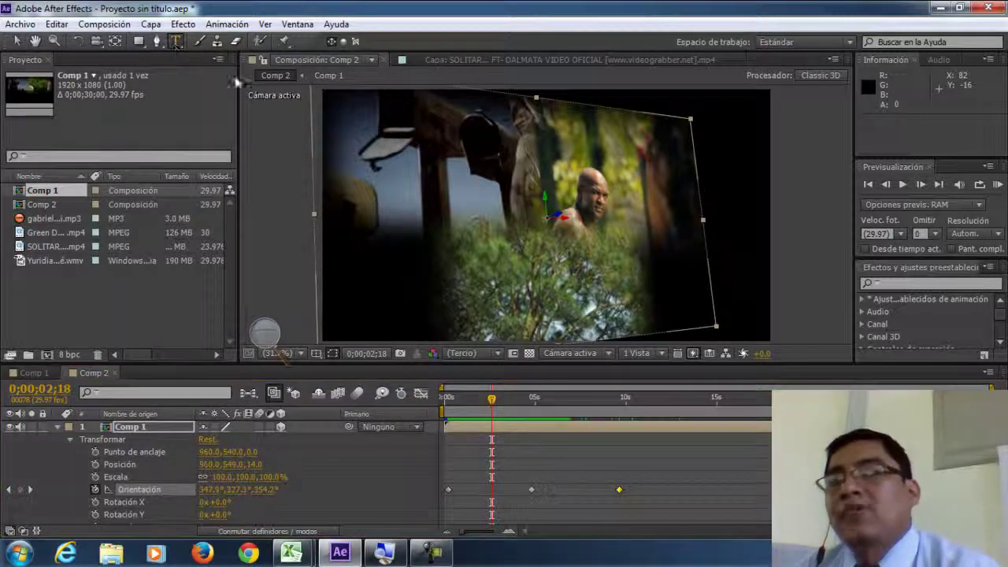
click(587, 261)
text(MUSICA)
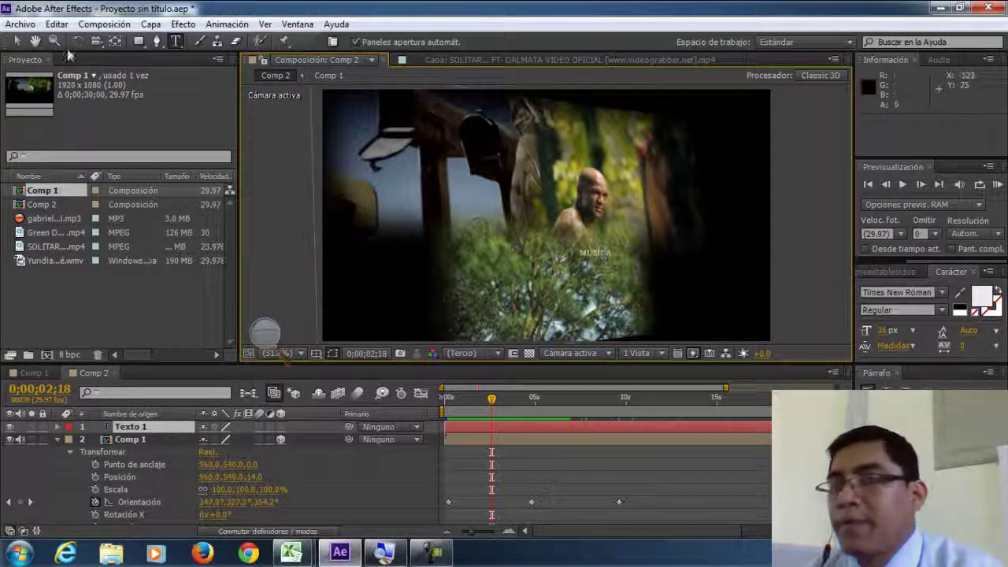
click(16, 42)
text(MUSICA)
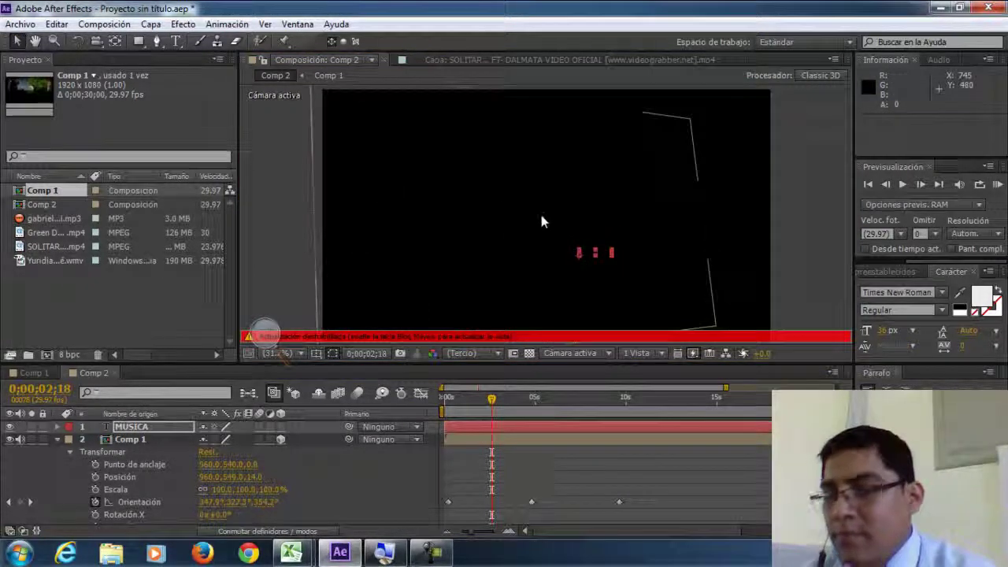
key(Caps_Lock)
Step: Scale the MUSICA text up about five times and place it over the collage's centre
drag(623, 240, 640, 232)
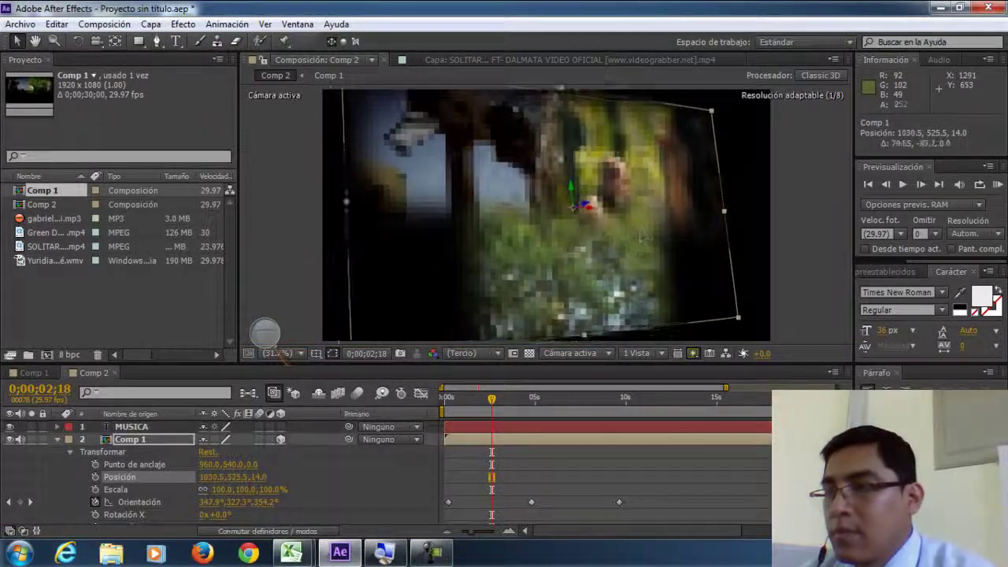
key(ctrl+z)
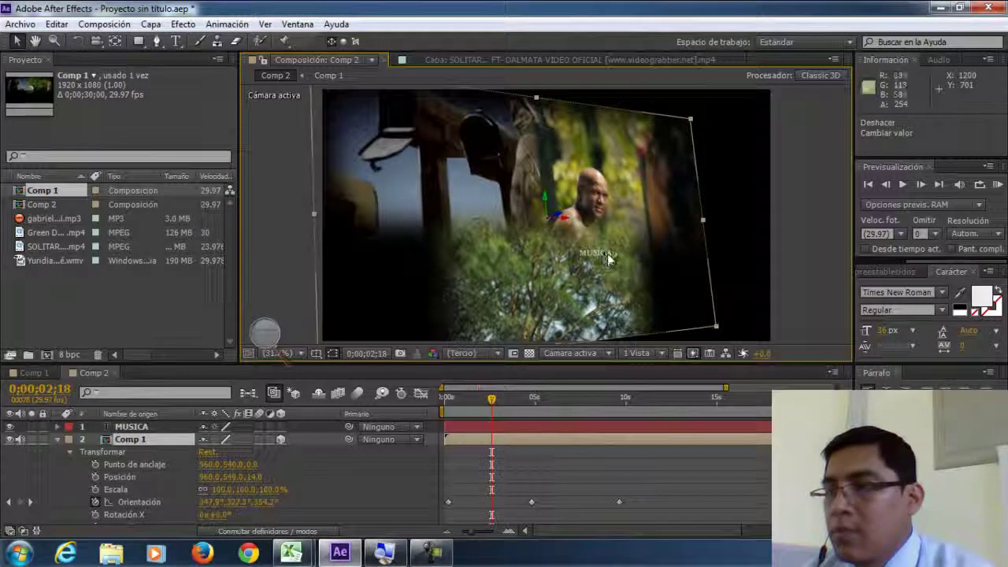
click(496, 426)
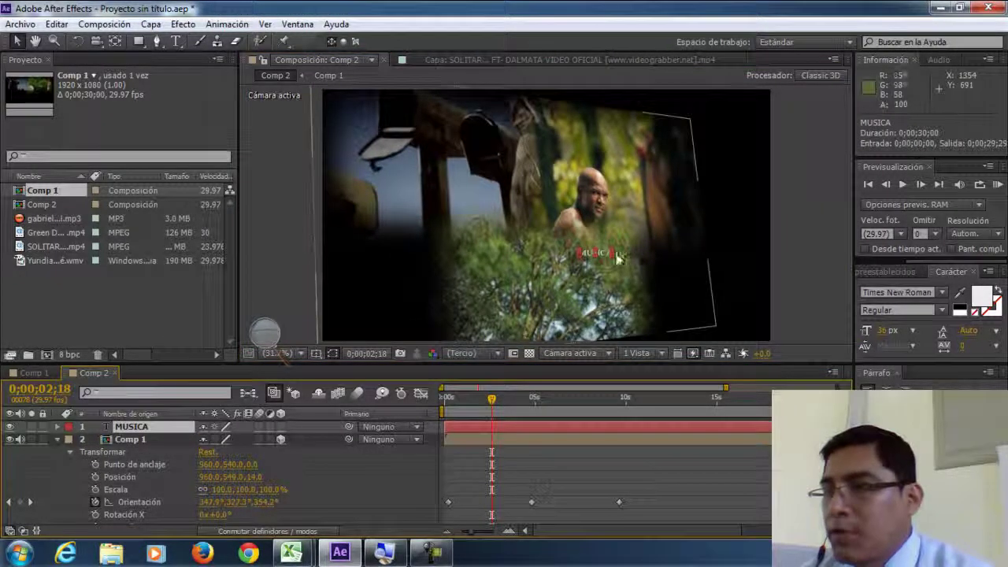
drag(612, 248, 787, 214)
drag(738, 233, 667, 226)
Step: Set the MUSICA font to Trebuchet MS and shift the title slightly right
click(895, 293)
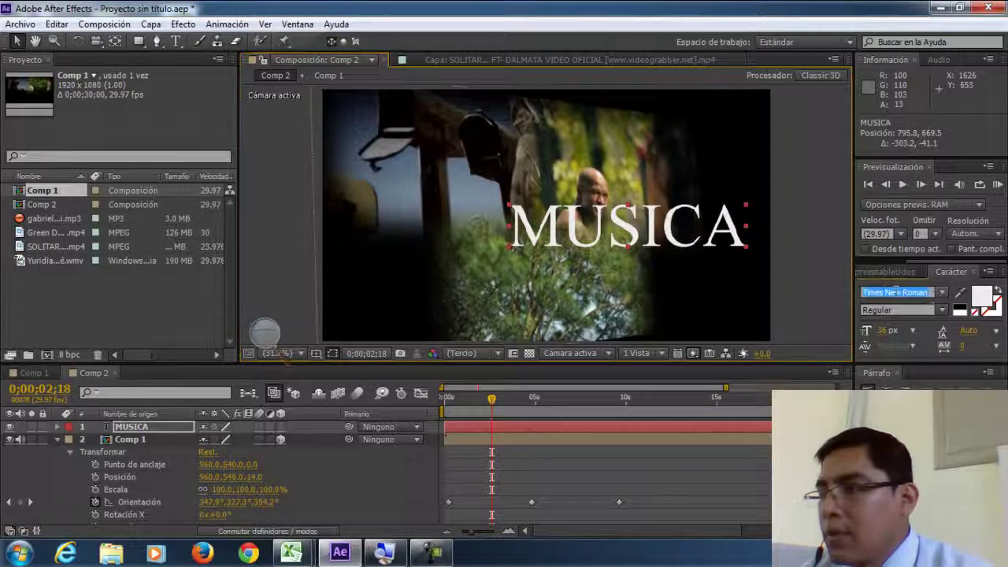
key(Down)
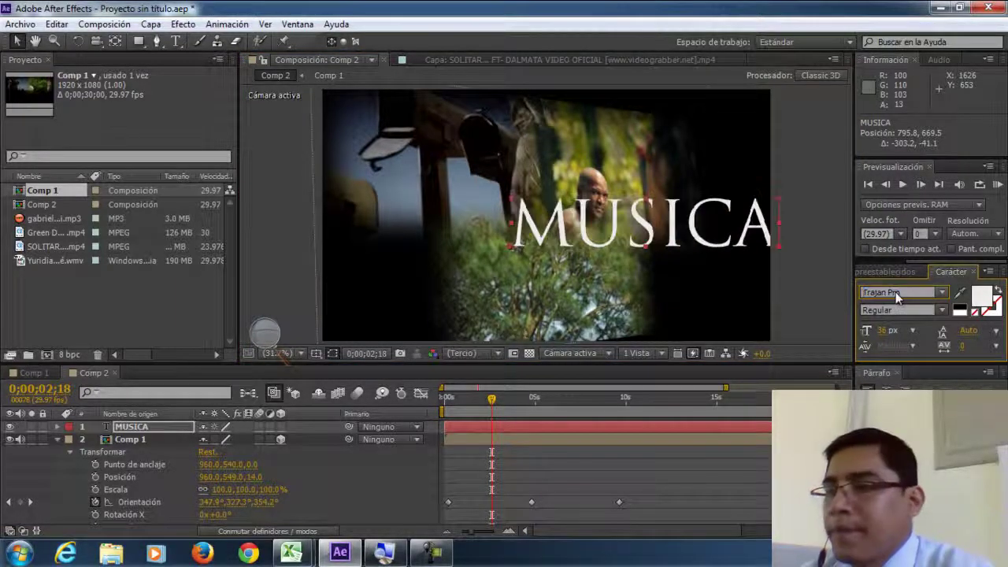
key(Down)
key(Down)
key(Up)
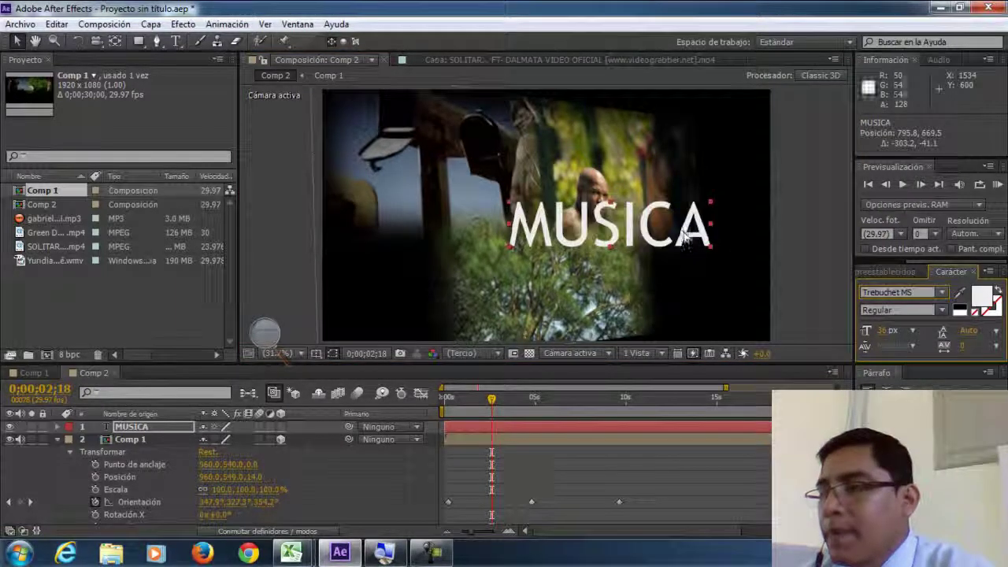
drag(691, 233, 728, 235)
Step: Colour the MUSICA text a strong golden yellow
click(982, 297)
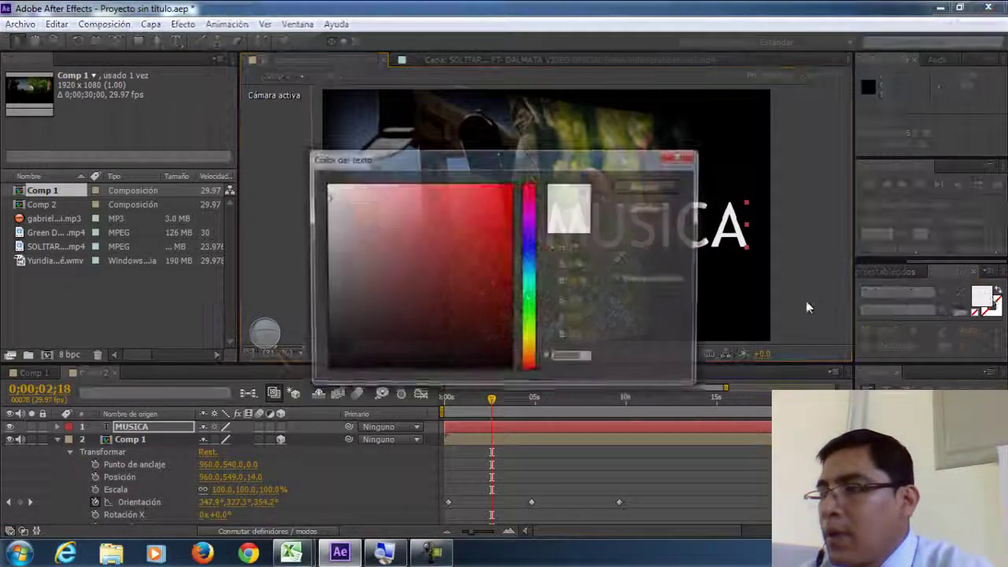
click(530, 351)
drag(496, 219, 509, 204)
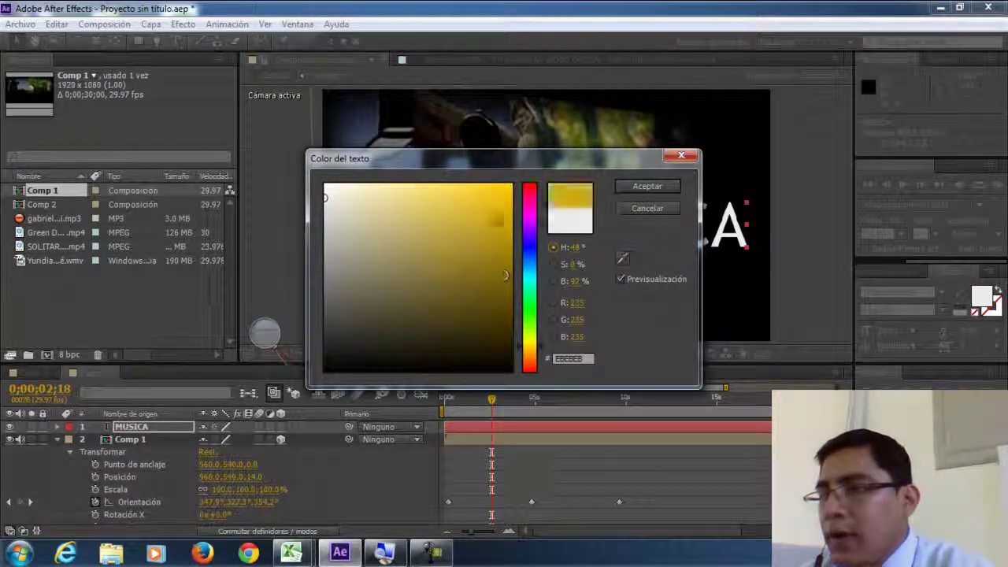
click(647, 187)
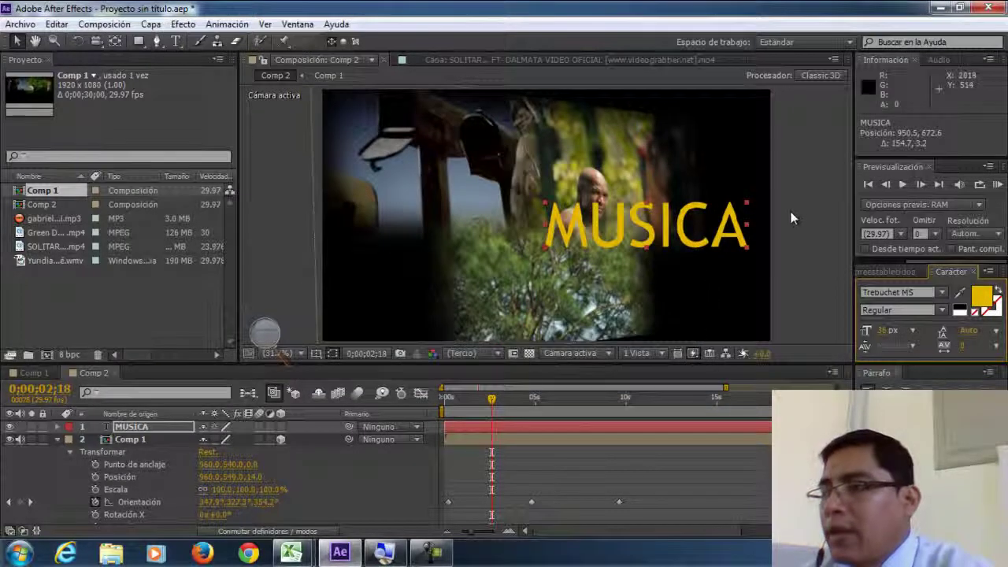
click(711, 234)
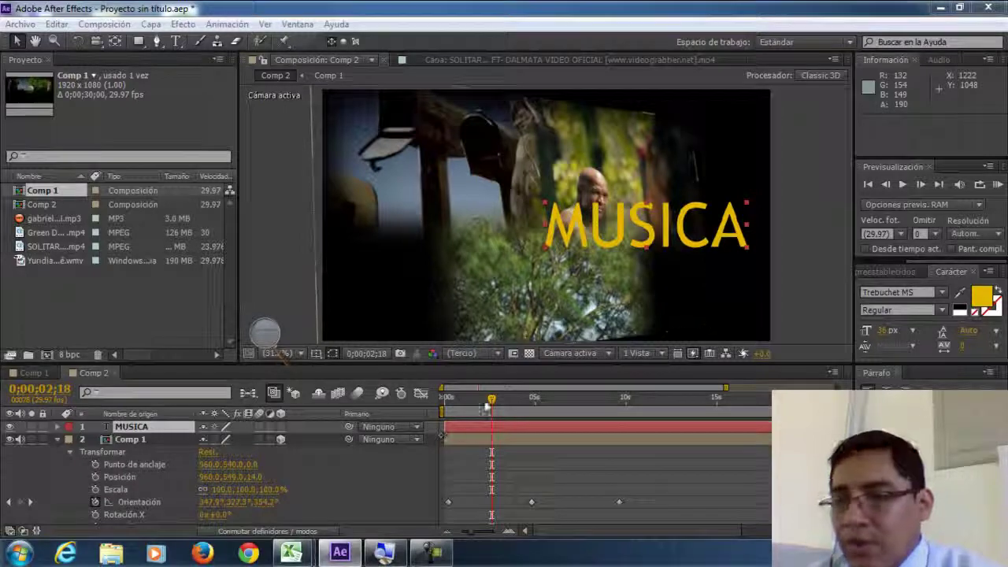
Step: Delay the MUSICA layer to start at 0;00;02;17 and enlarge the Effects & Presets panel
click(453, 399)
drag(453, 403, 459, 398)
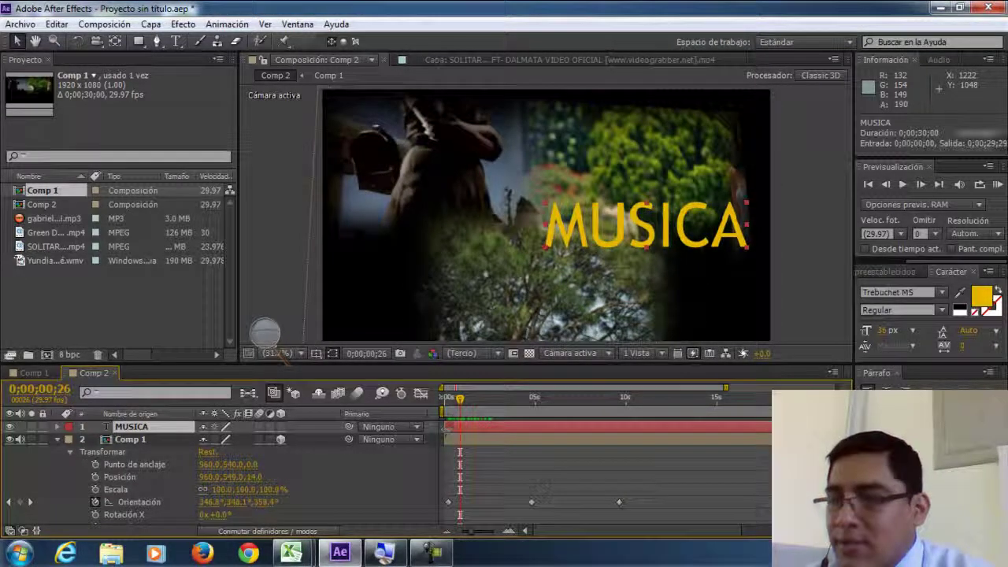
drag(450, 435, 499, 434)
drag(469, 399, 499, 411)
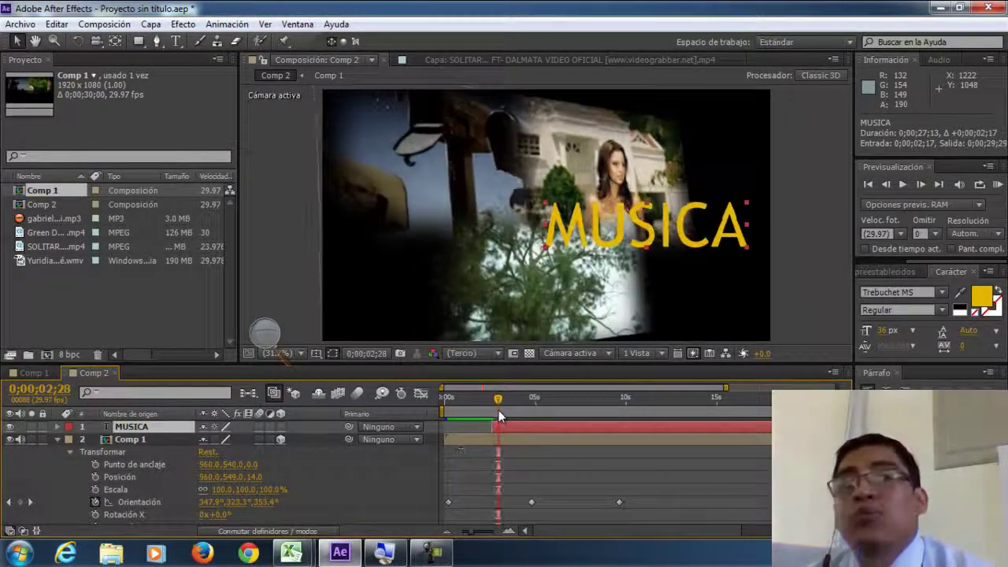
click(886, 271)
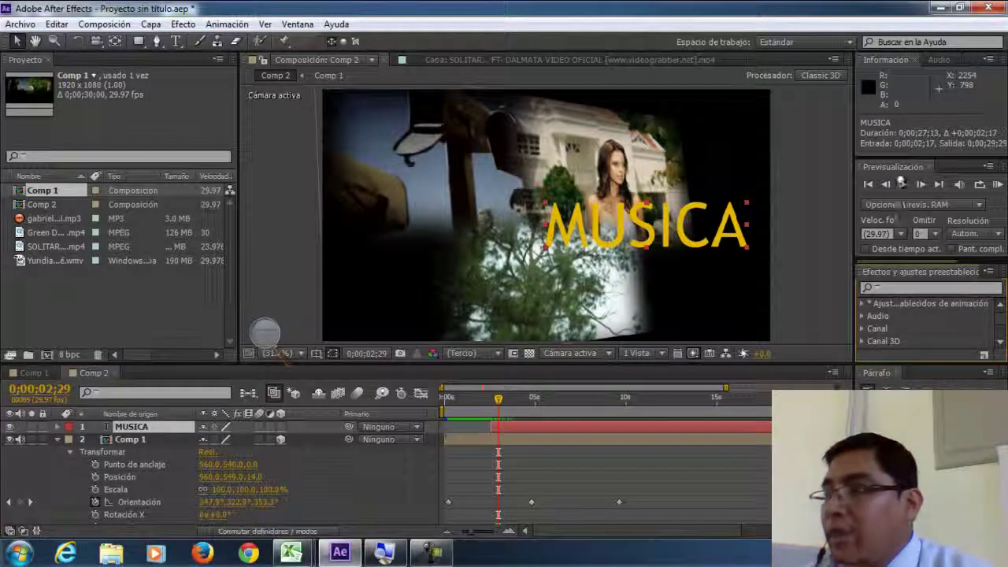
drag(897, 156, 889, 85)
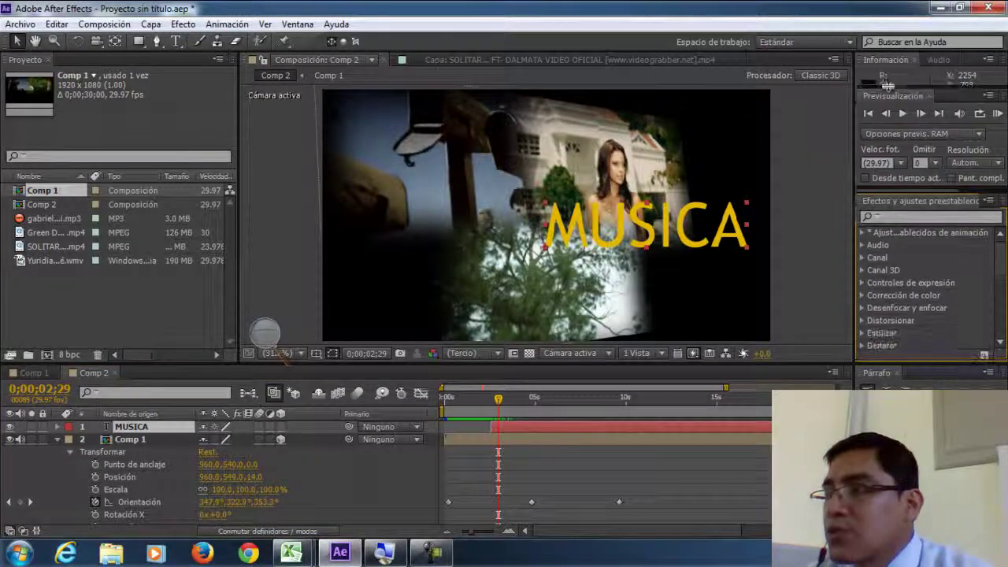
Step: Apply the Text › Blurs 'Tren viñeta' animation preset to the MUSICA title
click(861, 233)
scroll(898, 276, down, 3)
scroll(901, 296, down, 3)
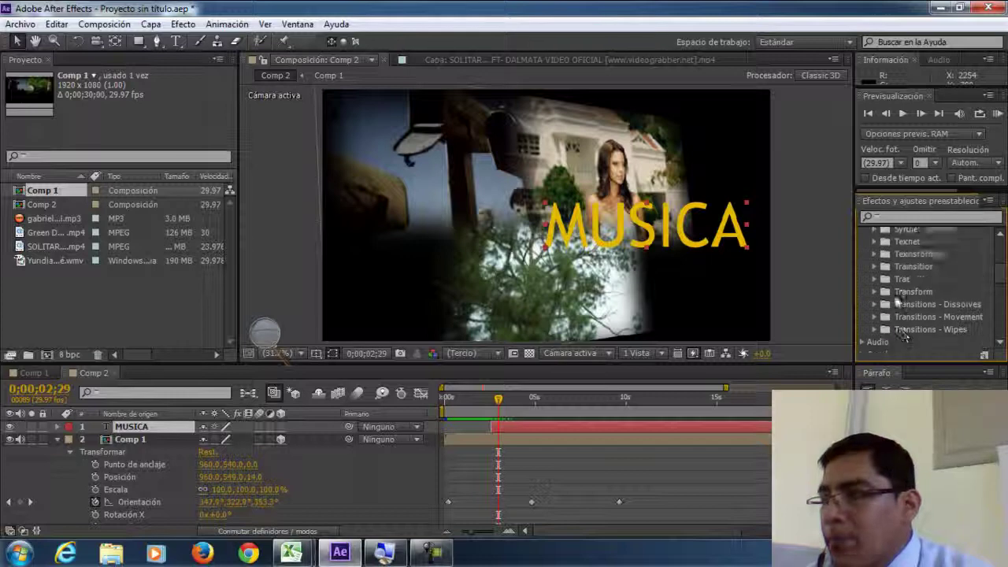
click(874, 268)
scroll(885, 300, down, 3)
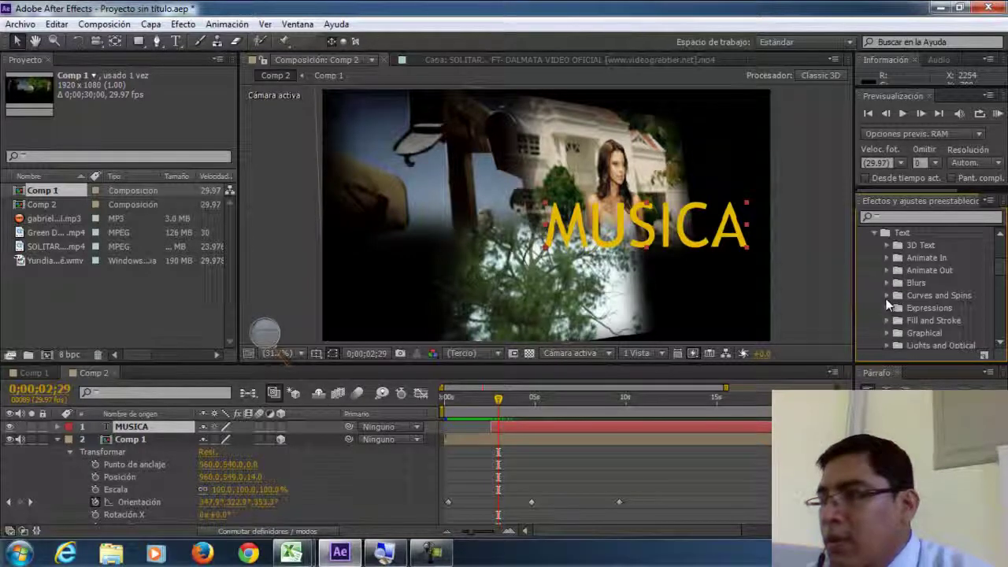
scroll(888, 299, down, 2)
click(888, 249)
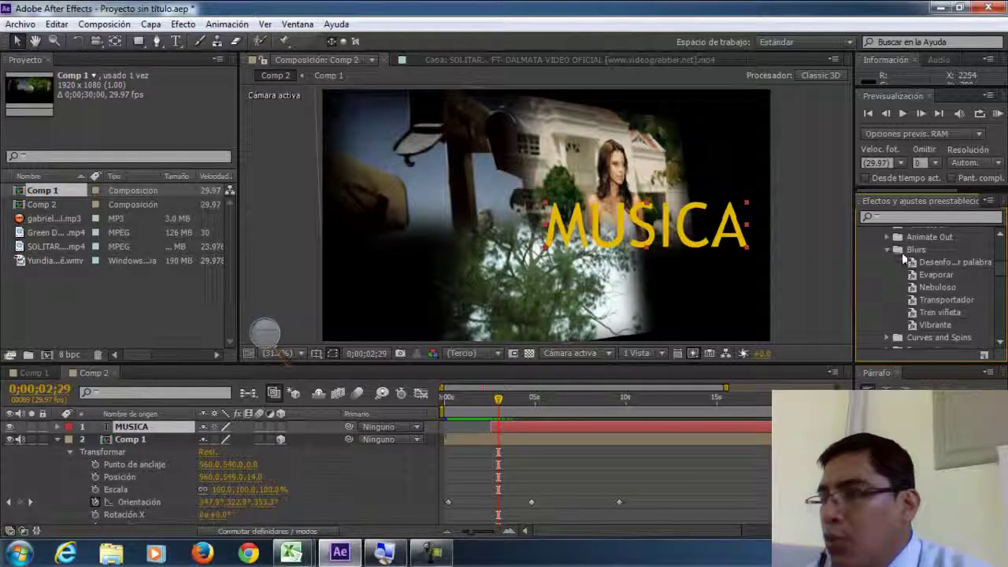
double_click(919, 313)
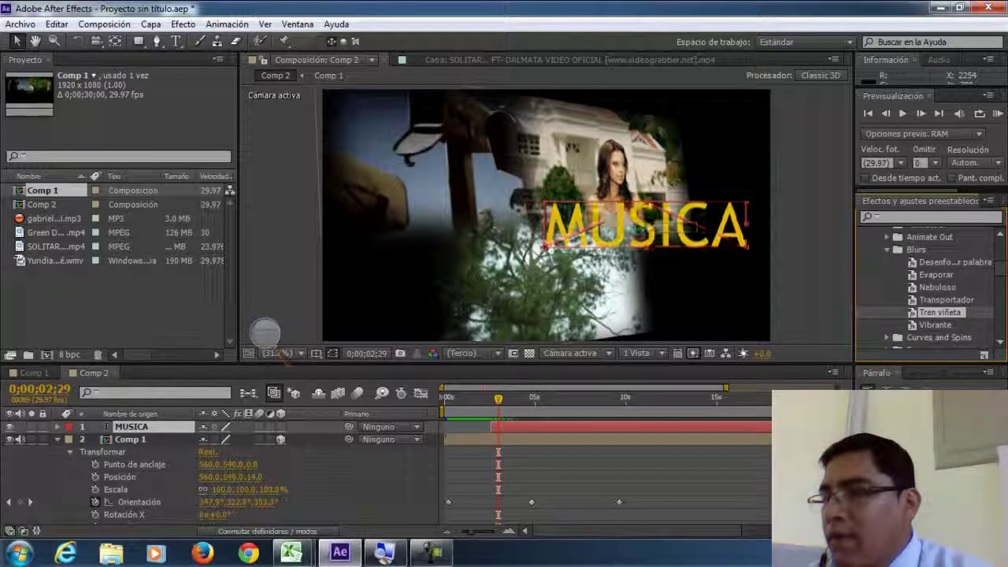
click(501, 423)
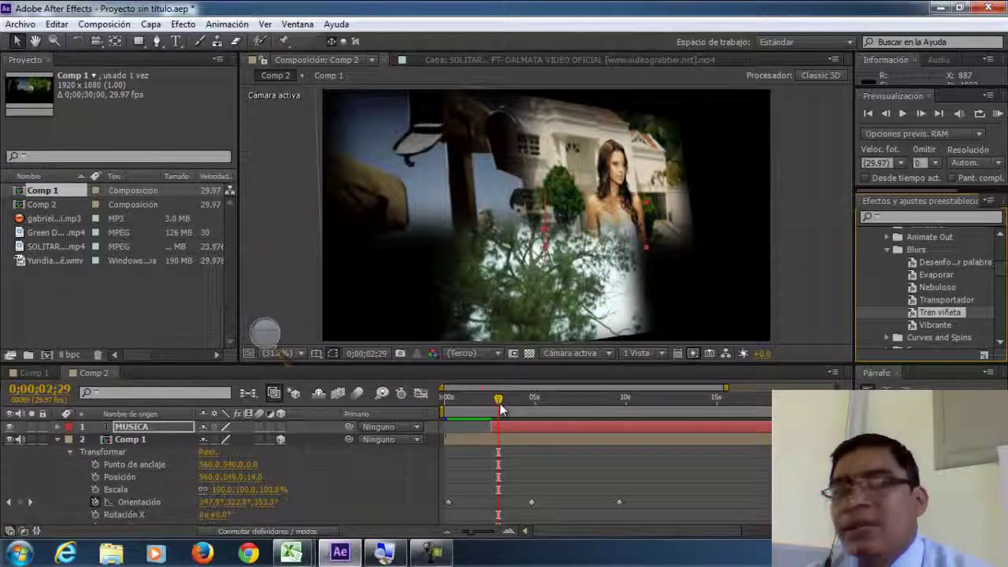
Step: Scrub through MUSICA animating in and stop at 0;00;04;19 with the title fully visible
drag(500, 408, 544, 408)
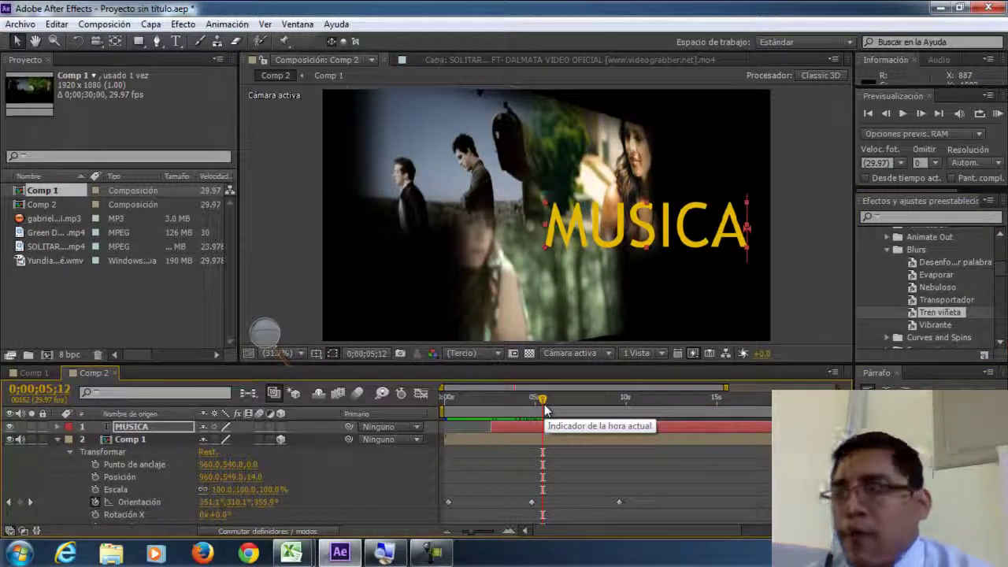
mouse_move(543, 409)
mouse_down()
mouse_move(510, 405)
mouse_move(531, 402)
mouse_up()
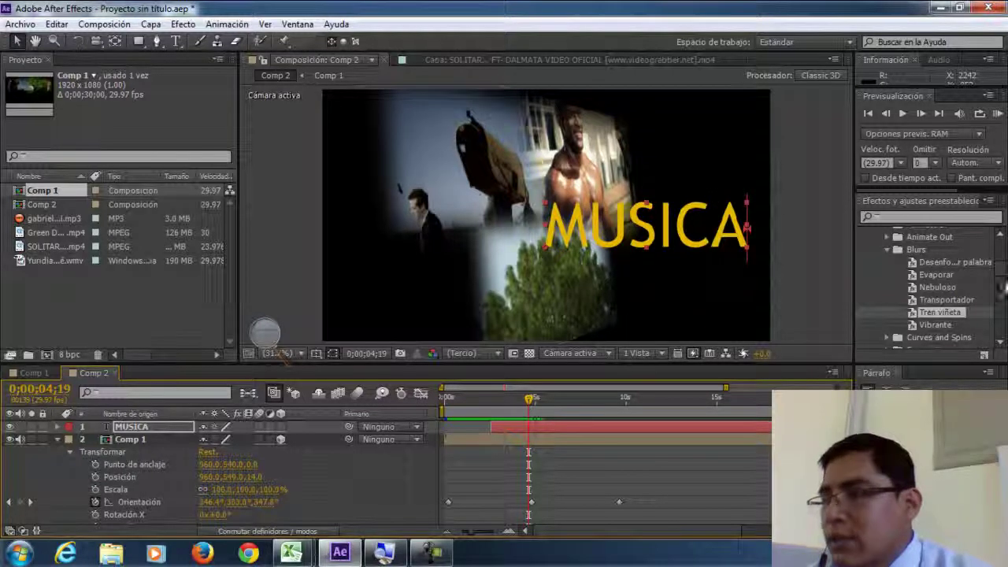
drag(1004, 287, 998, 313)
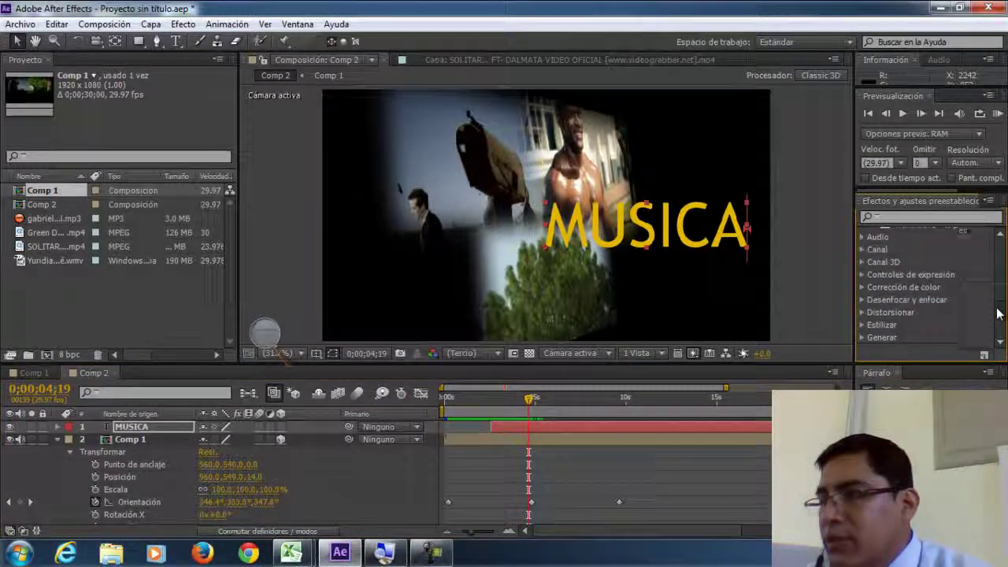
Step: Apply CC Light Sweep from the Generar category to MUSICA and preview the sweep
scroll(998, 314, down, 5)
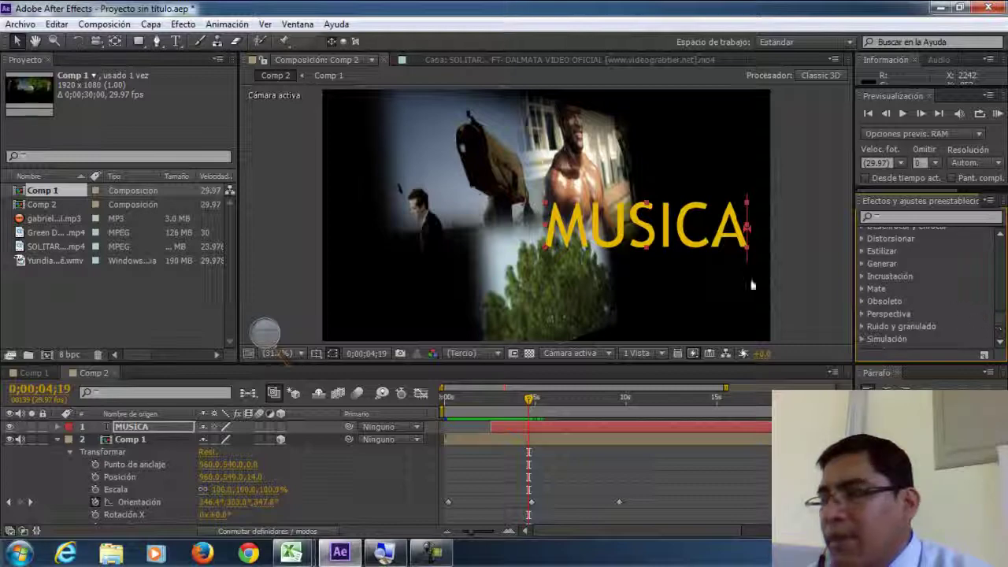
click(264, 334)
click(282, 341)
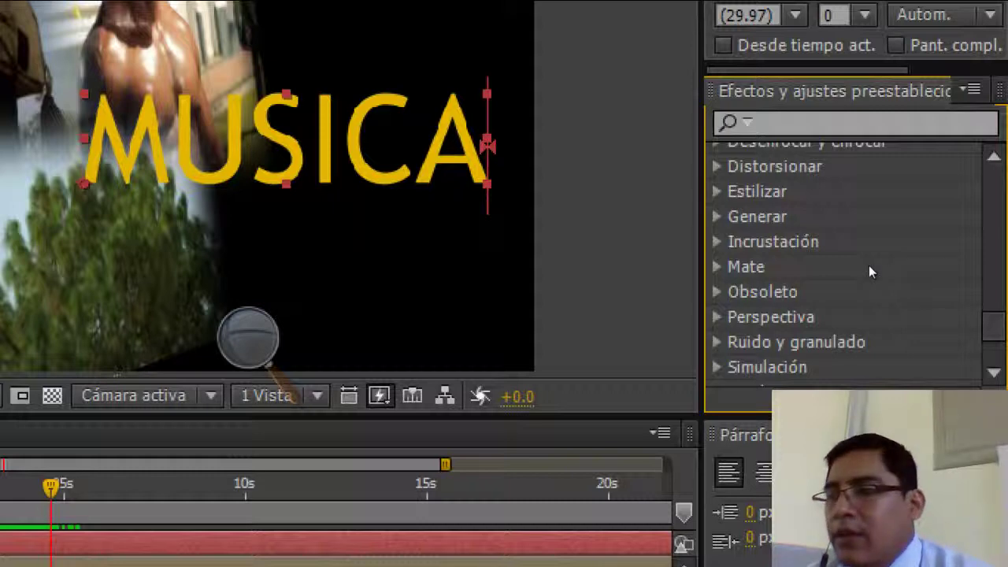
click(861, 264)
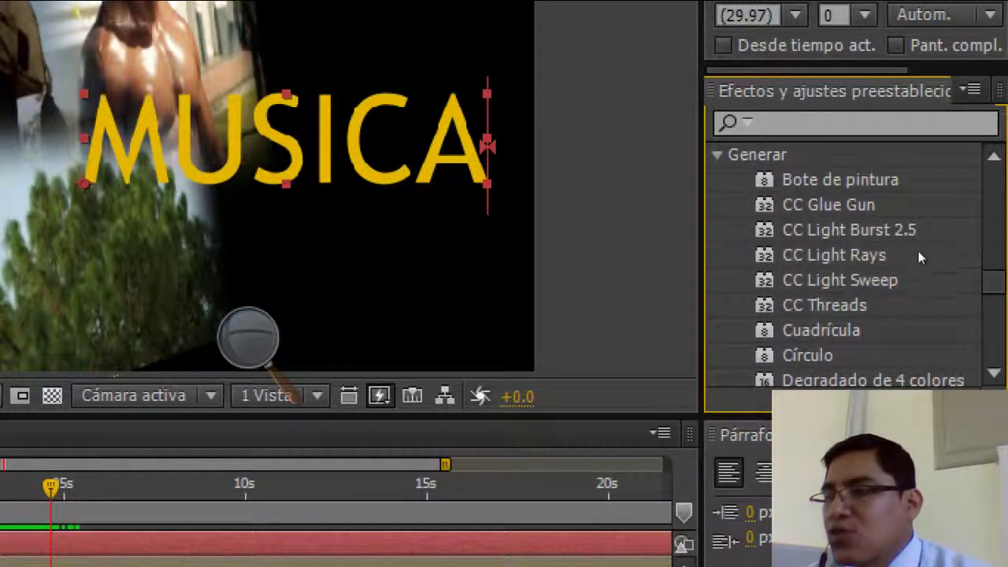
double_click(918, 291)
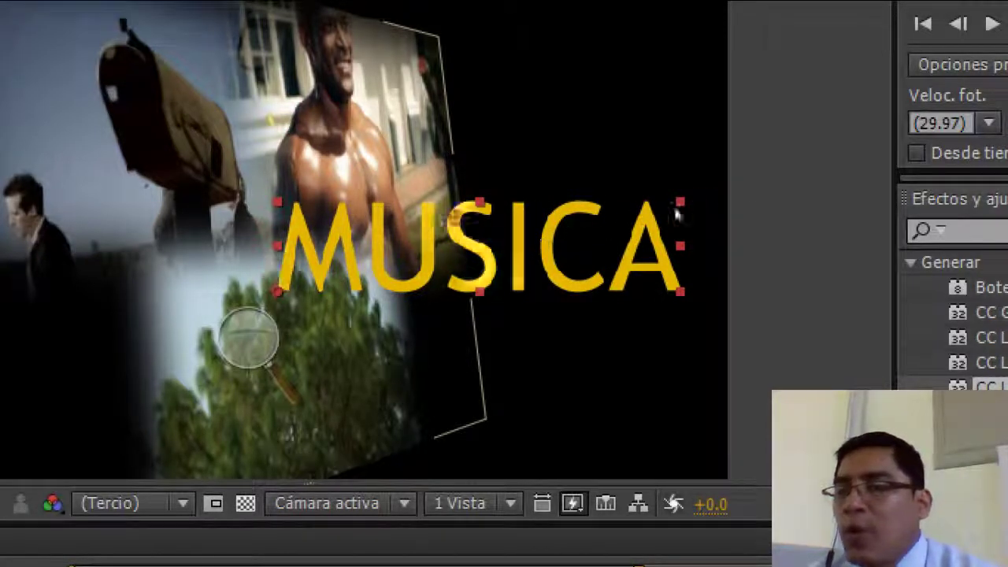
click(696, 151)
key(space)
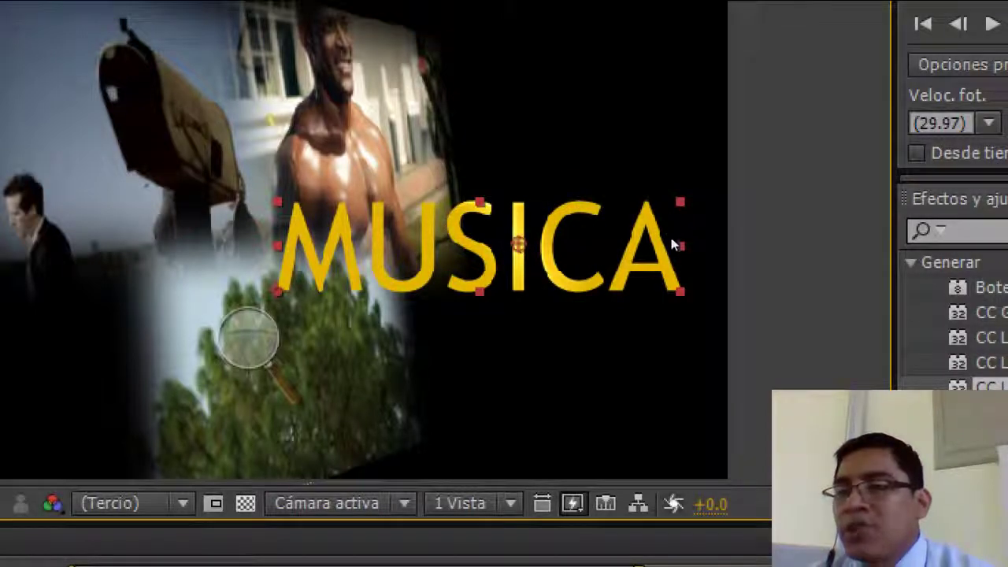
key(super+minus)
key(super+minus)
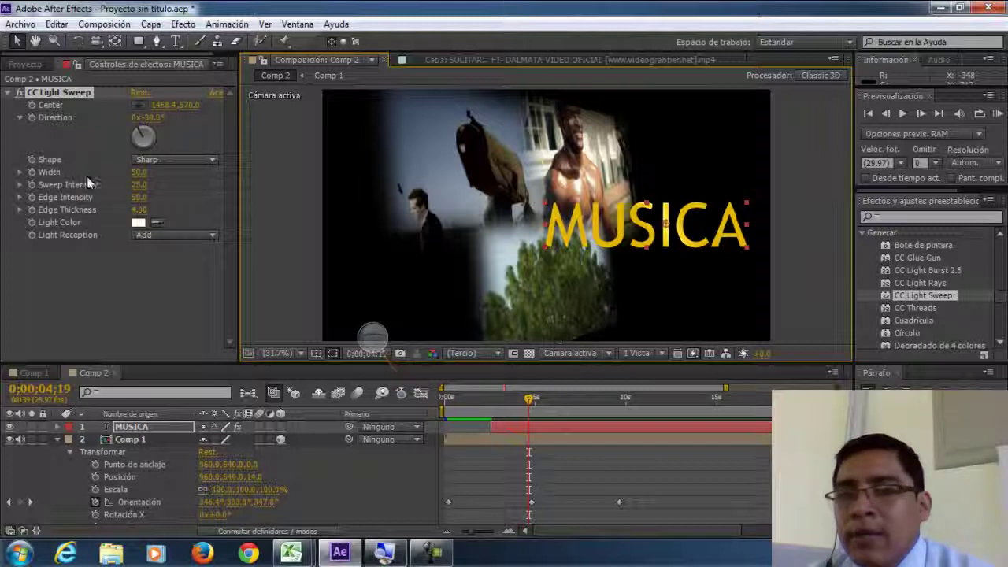
Step: Set the light sweep width to 60, raise its intensity, and move its centre left over MUSICA
click(138, 172)
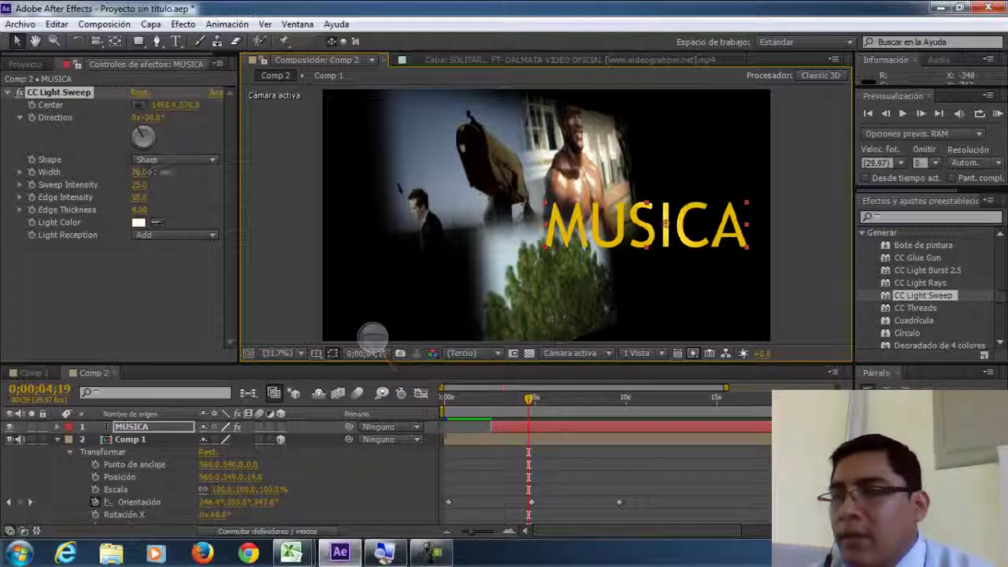
text(60)
key(Return)
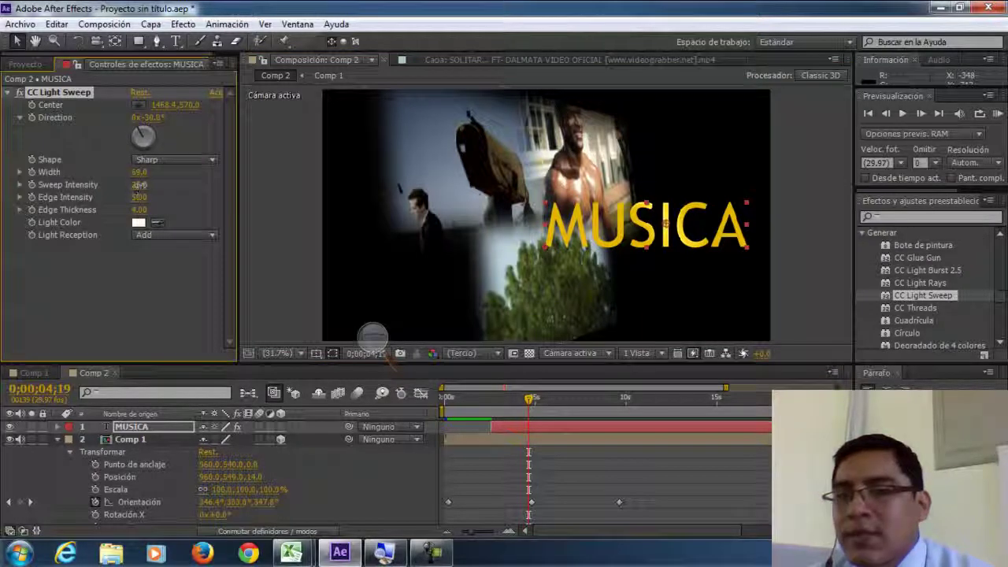
drag(139, 185, 148, 184)
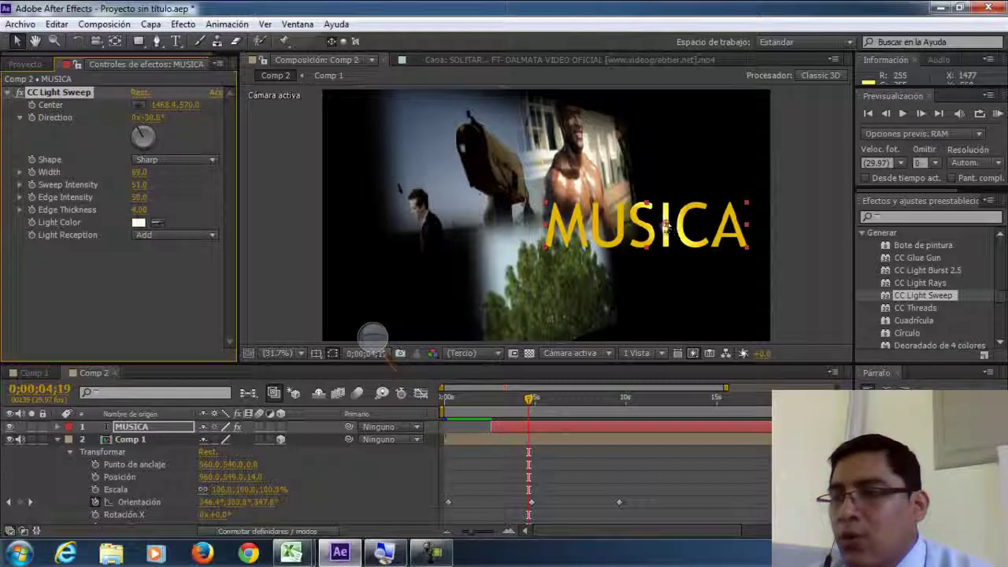
drag(665, 226, 581, 178)
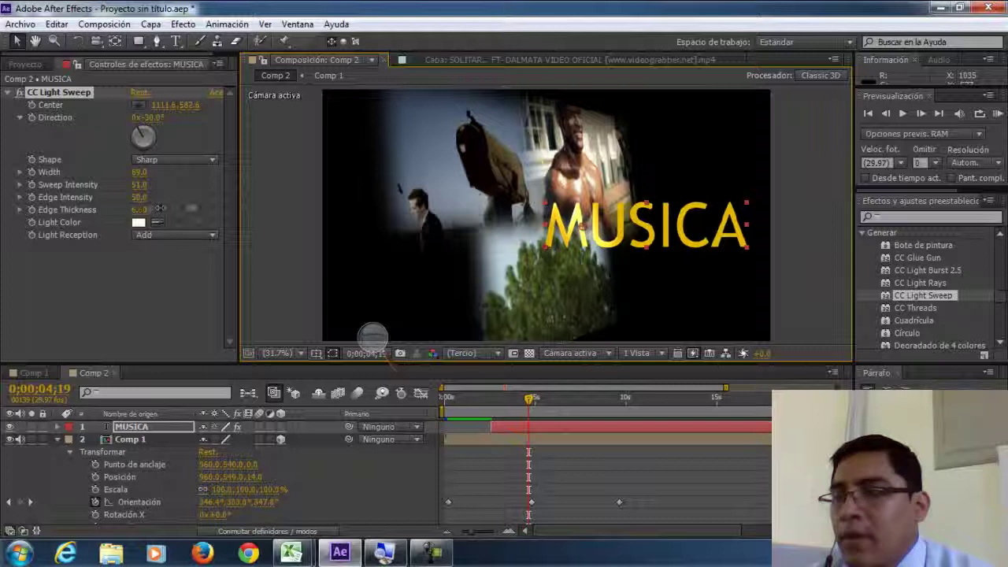
Step: Refine edge thickness, width and sweep intensity, then move the sweep centre past MUSICA's right end
drag(135, 210, 138, 206)
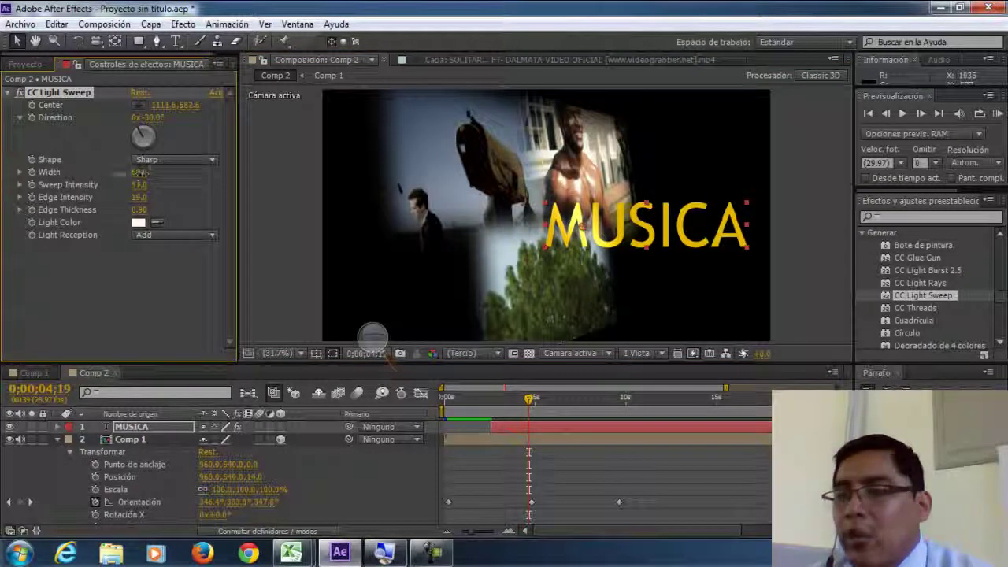
drag(138, 172, 102, 175)
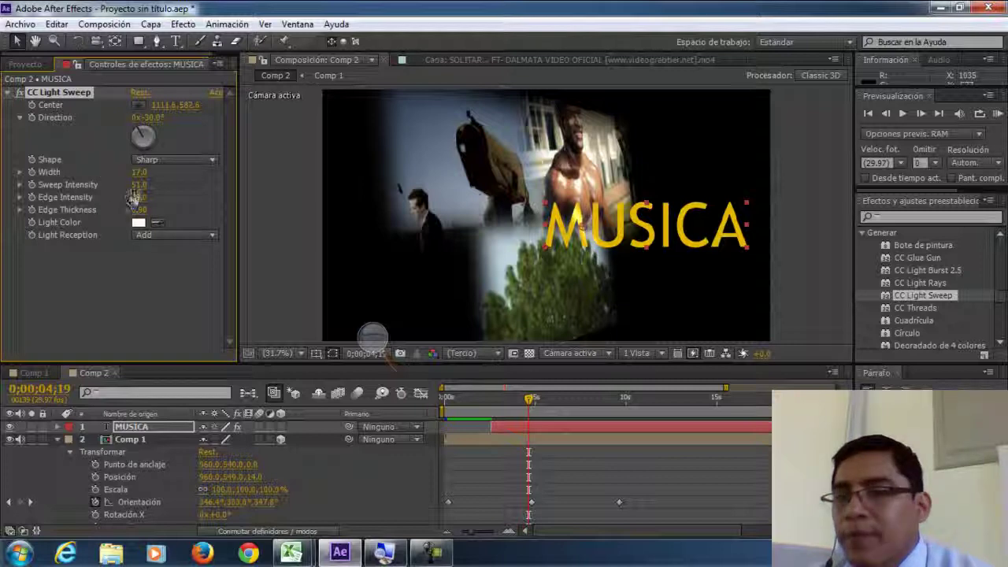
drag(157, 189, 137, 189)
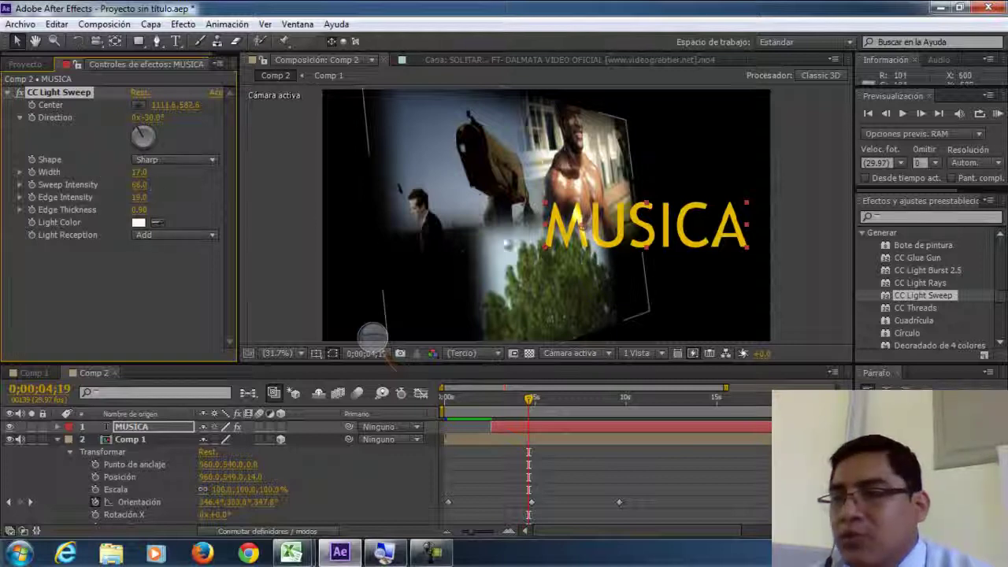
drag(578, 232, 693, 226)
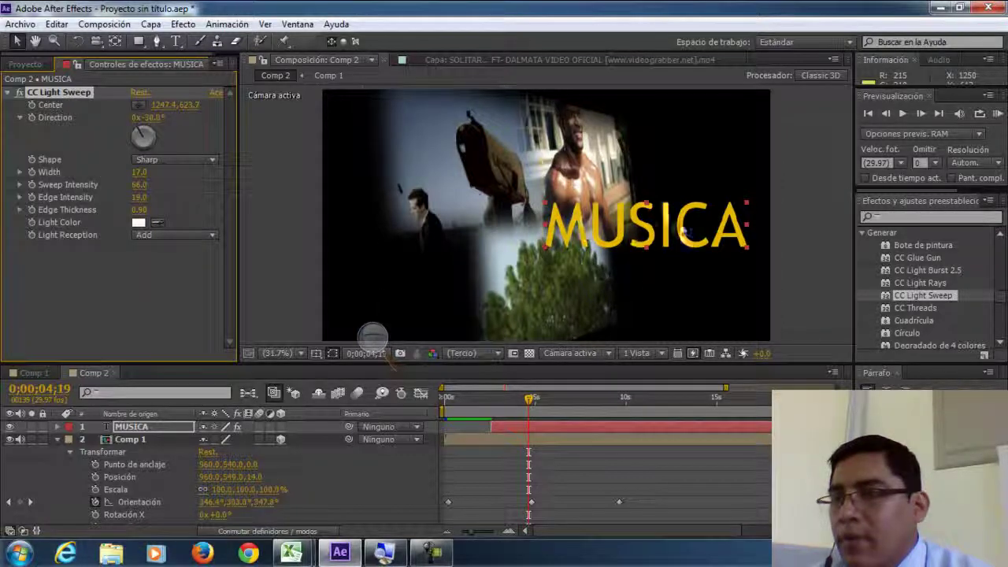
scroll(704, 229, up, 1)
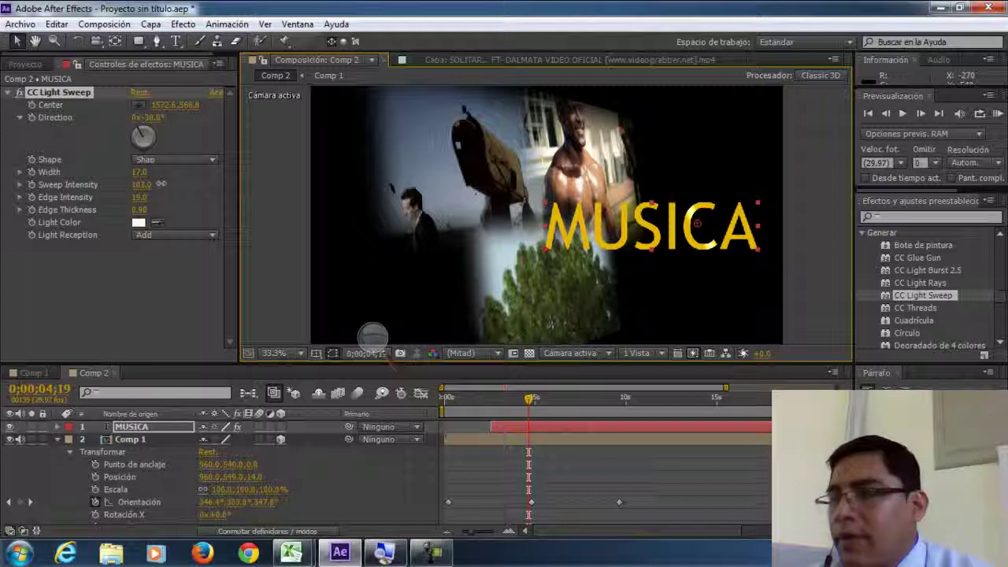
click(139, 172)
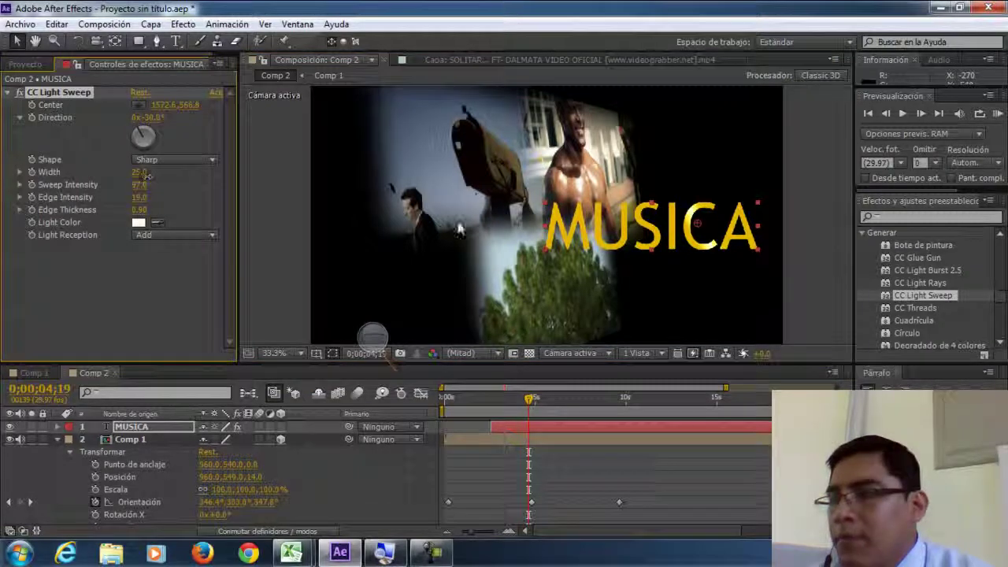
mouse_move(697, 224)
mouse_down()
mouse_move(780, 226)
mouse_move(567, 246)
mouse_move(780, 194)
mouse_move(793, 171)
mouse_up()
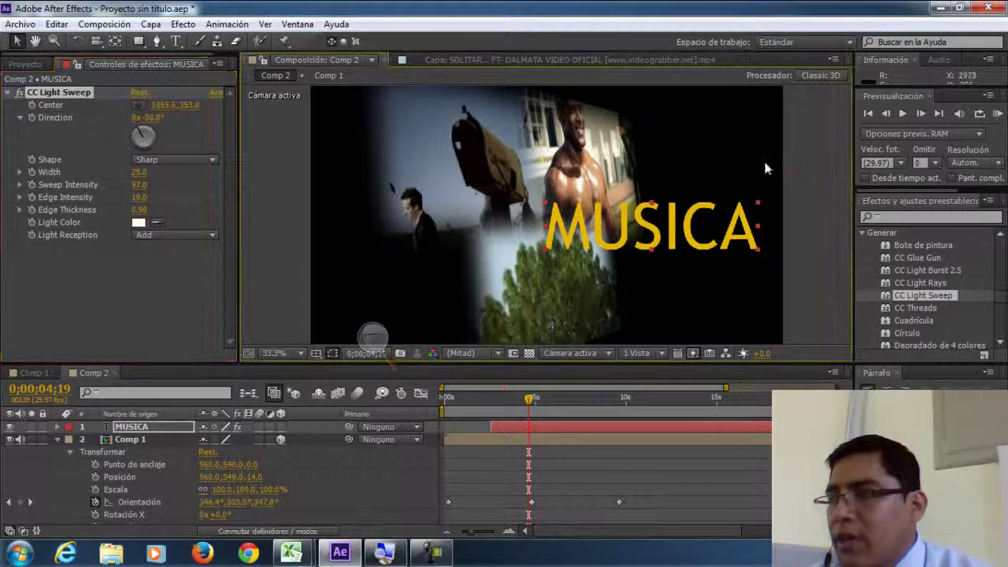
Step: Reveal MUSICA's CC Light Sweep properties and keyframe Center at 0;00;04;19 (1965.6,353.8)
click(197, 476)
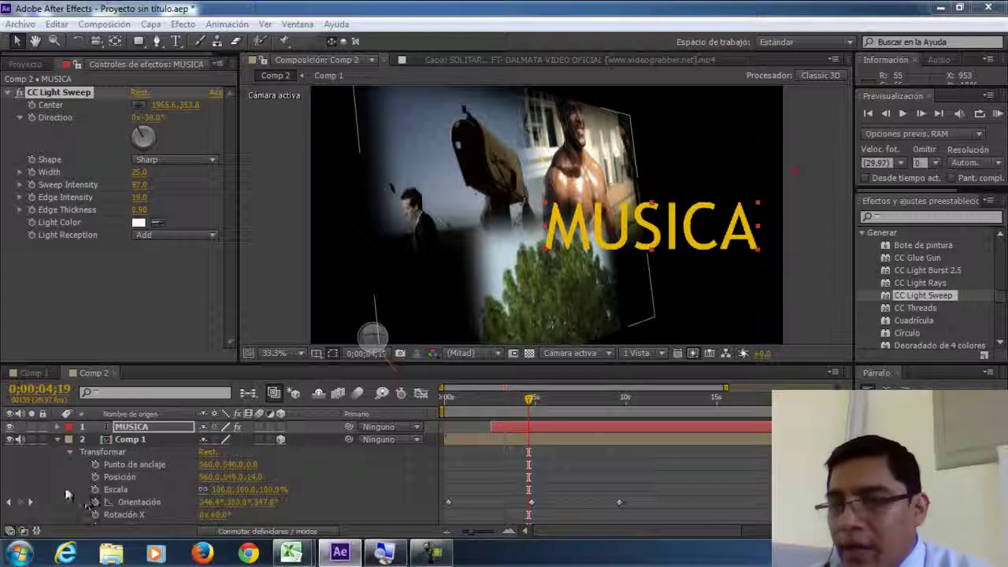
click(56, 426)
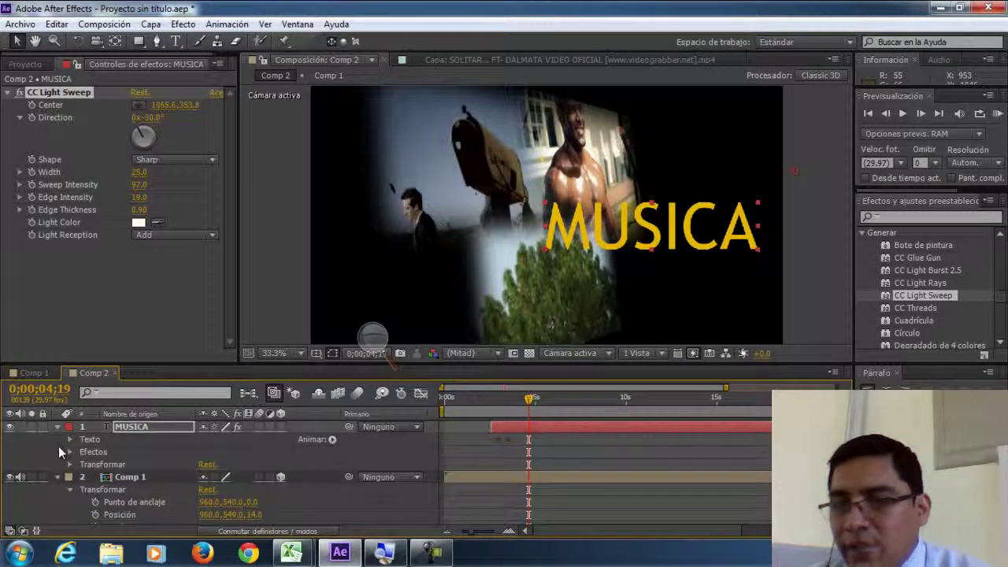
click(372, 337)
click(394, 348)
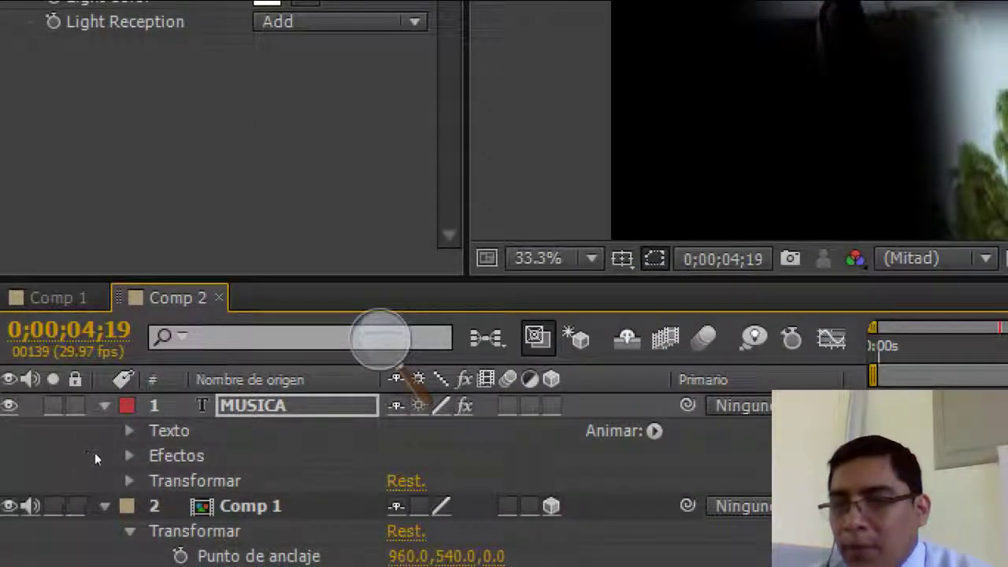
click(129, 456)
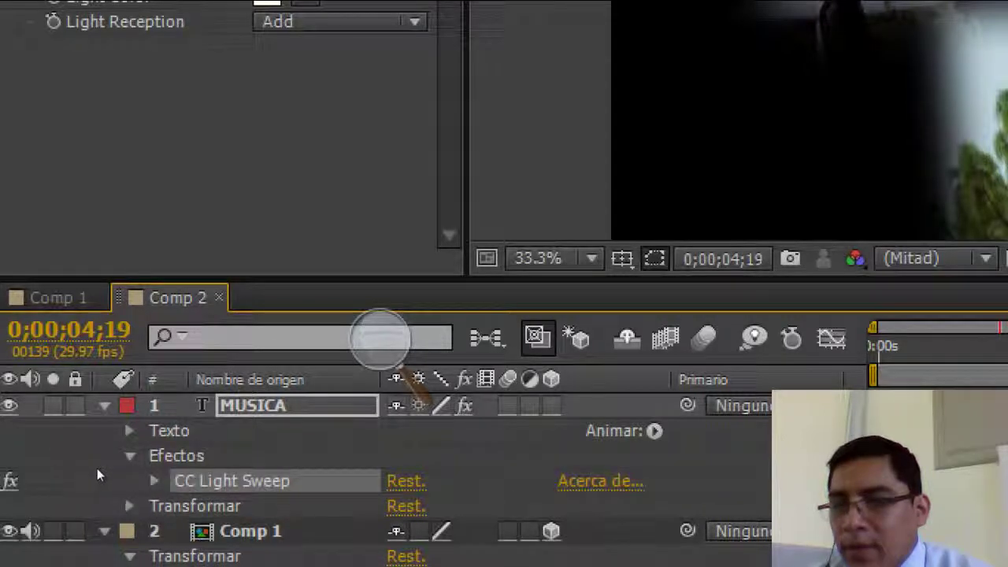
click(140, 467)
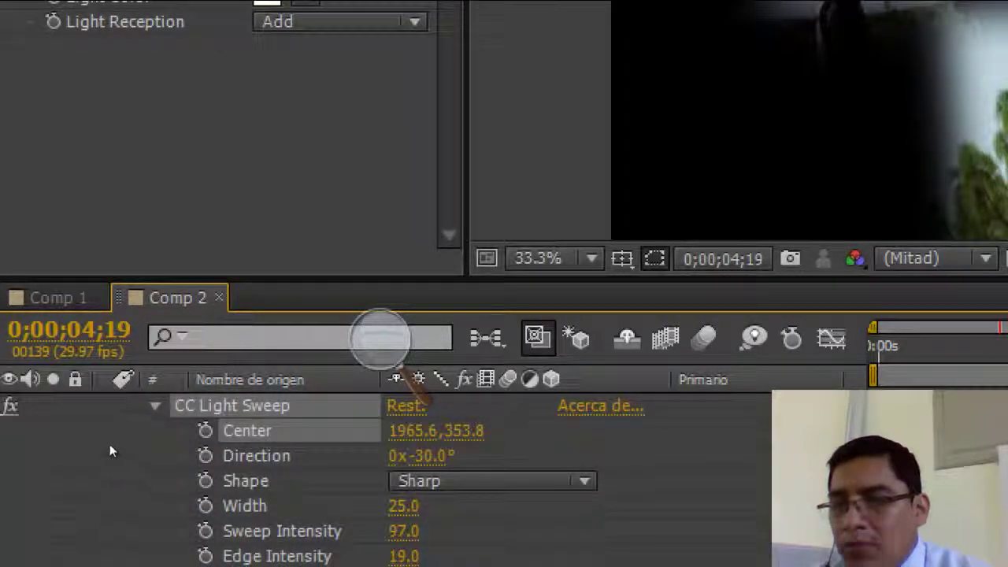
click(204, 431)
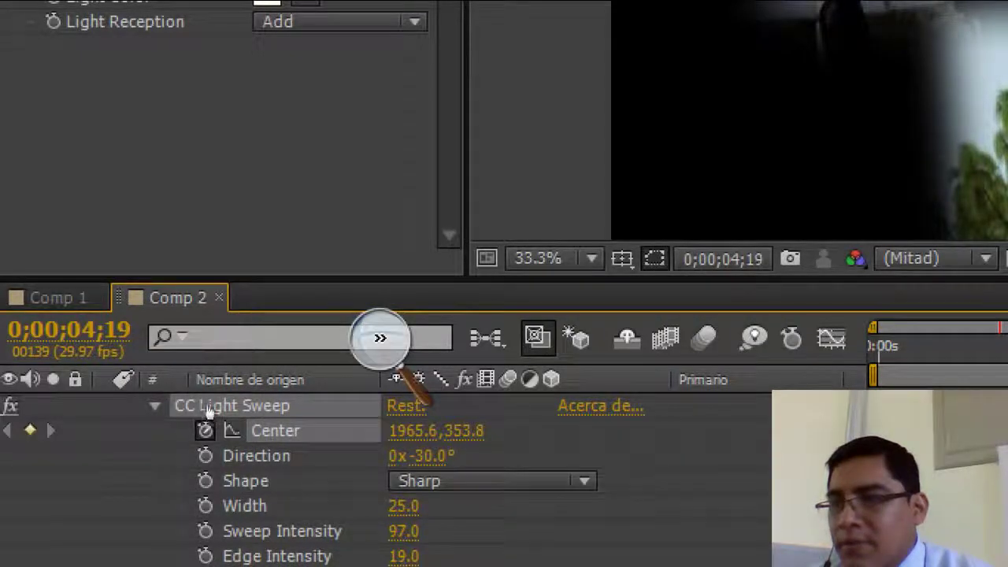
click(380, 339)
click(367, 358)
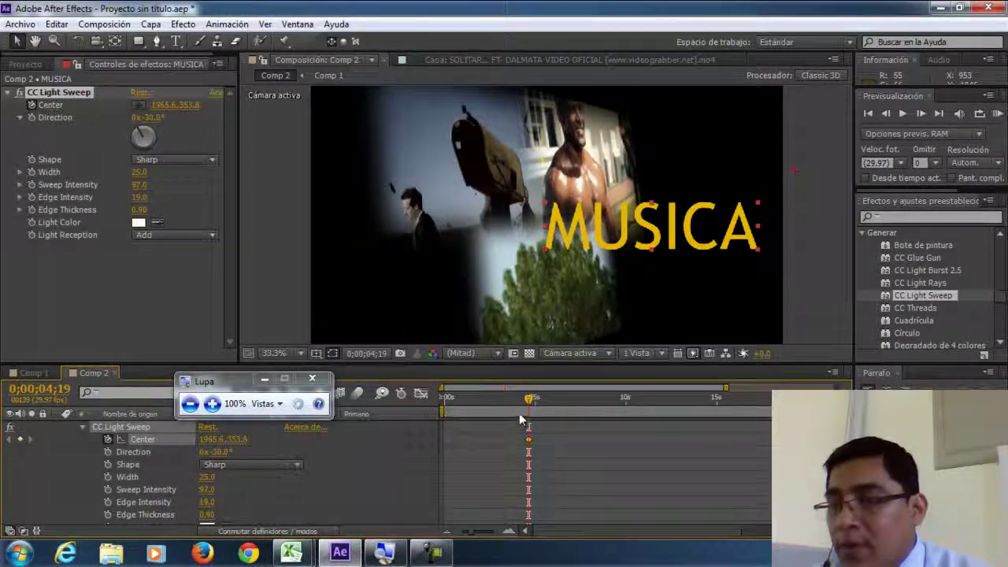
Step: Keyframe the sweep centre onto the title at 909.6,716.8 near 0;00;06;13
drag(527, 400, 582, 400)
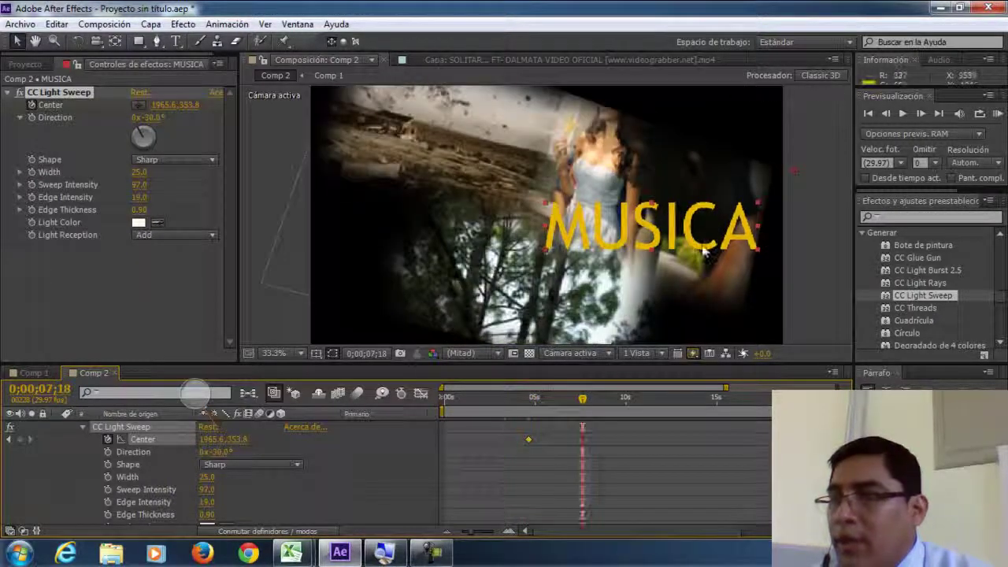
drag(794, 170, 538, 263)
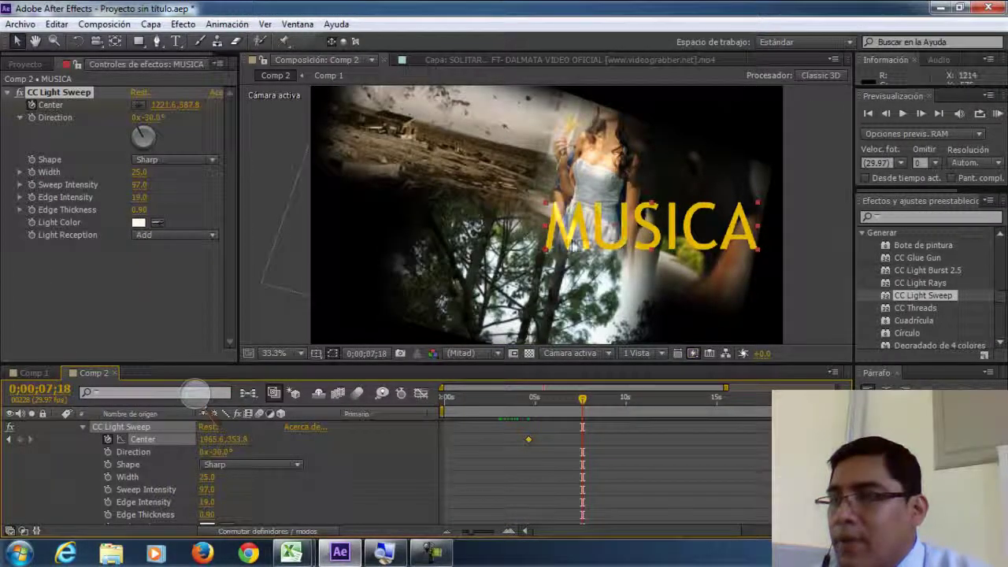
mouse_move(582, 408)
mouse_down()
mouse_move(544, 413)
mouse_move(560, 413)
mouse_up()
Step: At 0;00;10;00 move the centre to 1887.6,497.8 and keyframe the sweep direction at -41°
drag(592, 414, 622, 412)
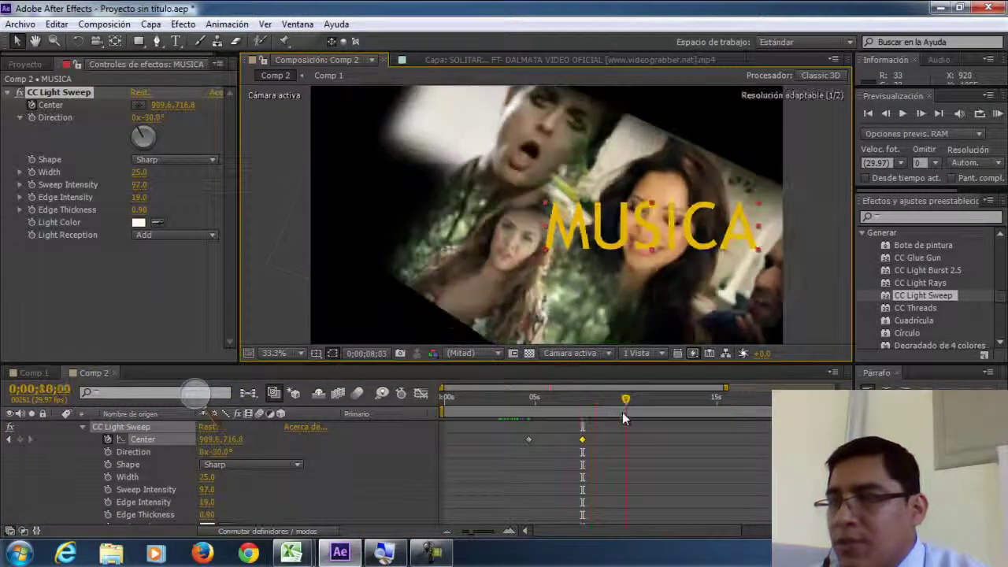
drag(539, 265, 773, 207)
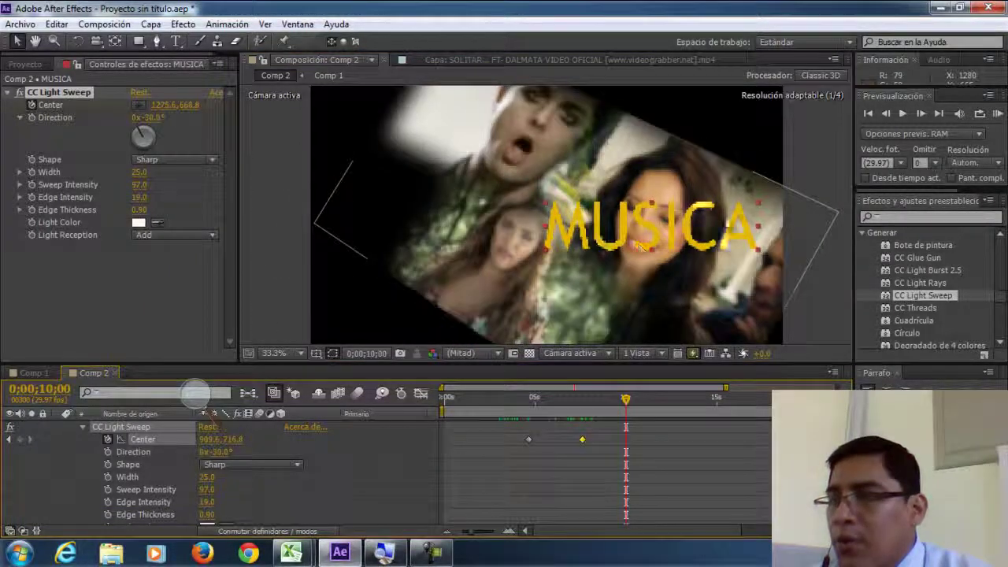
click(32, 117)
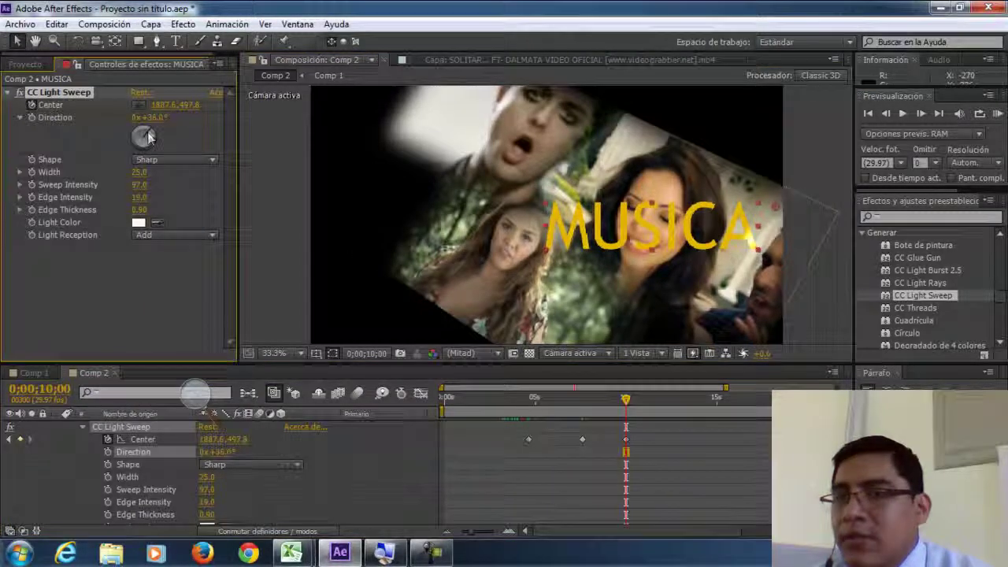
drag(150, 138, 140, 136)
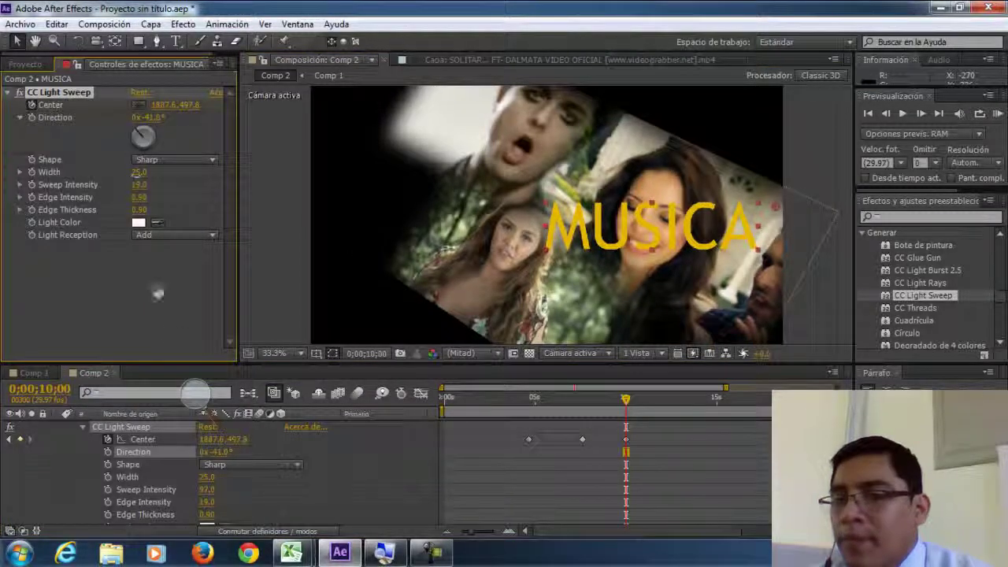
key(super+plus)
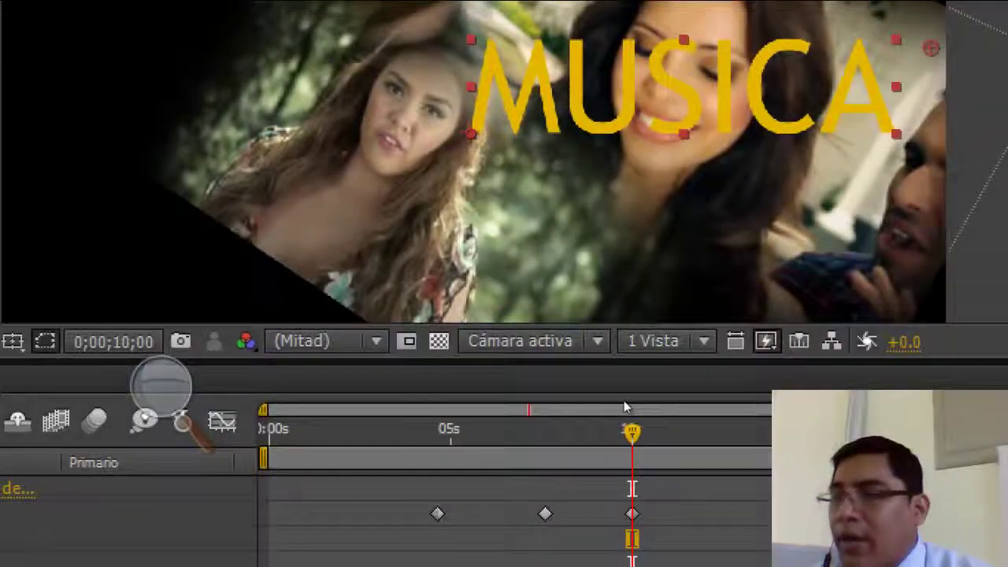
mouse_move(596, 425)
mouse_down()
mouse_move(532, 409)
mouse_move(608, 408)
mouse_move(535, 431)
mouse_up()
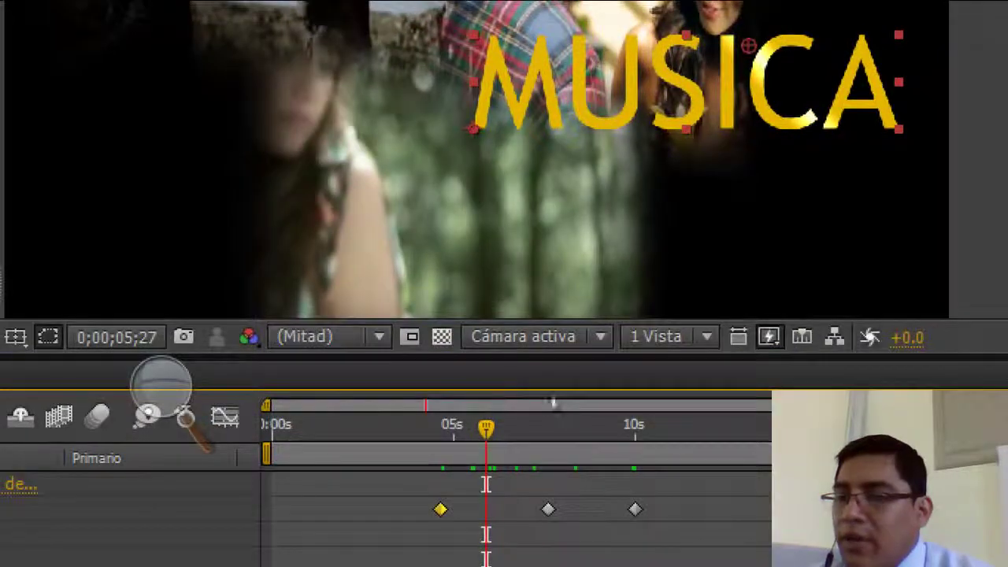
drag(529, 437, 534, 408)
key(j)
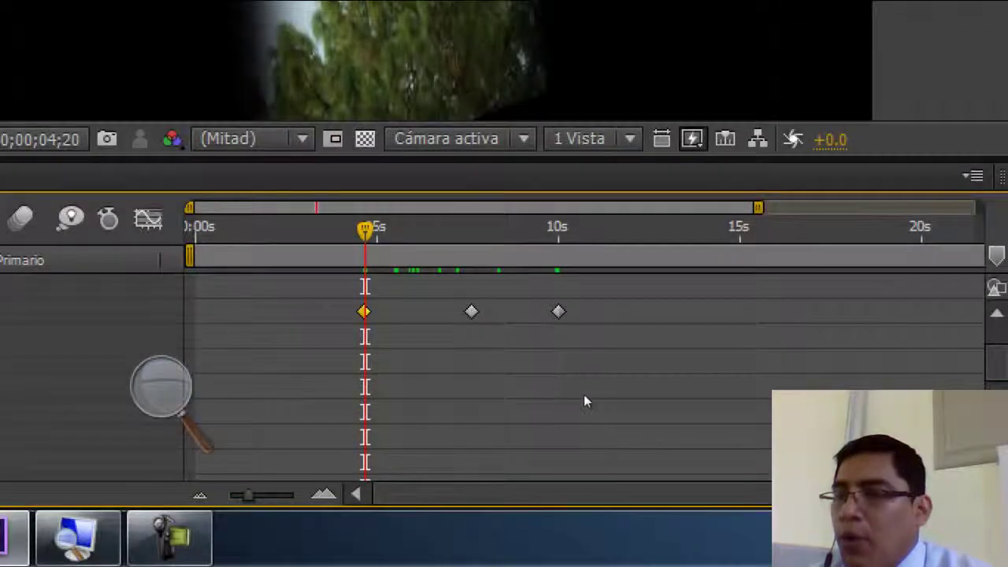
key(k)
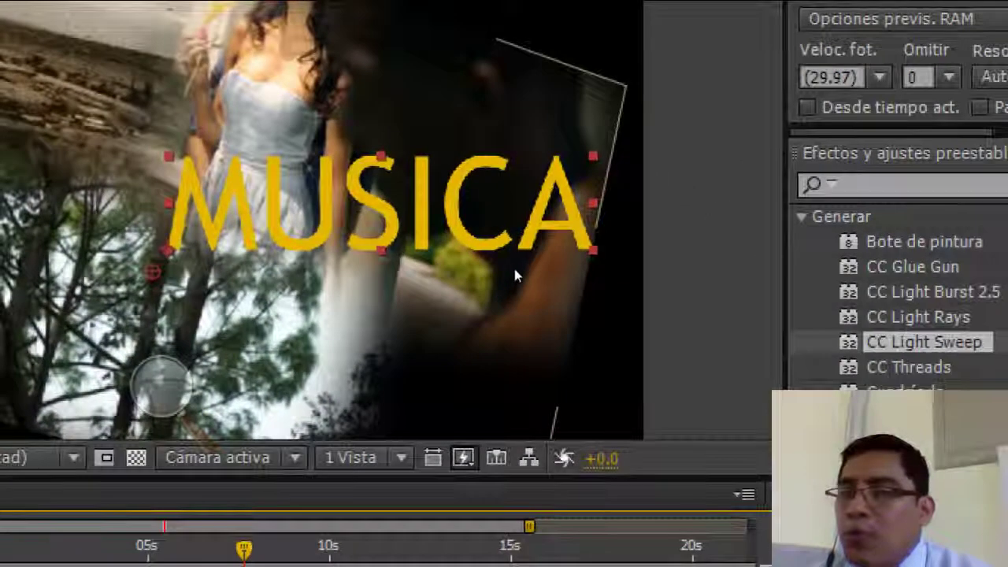
key(super+minus)
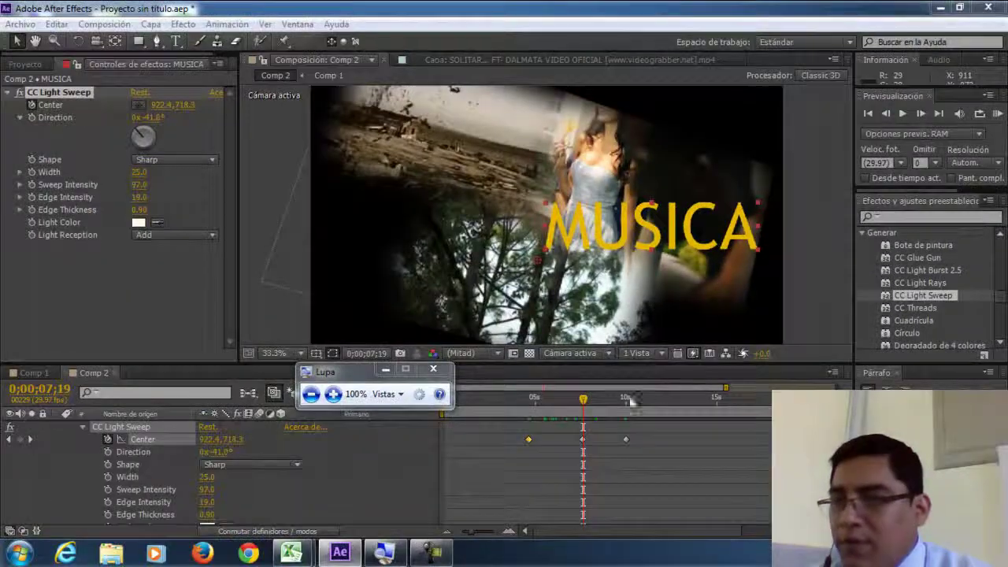
click(998, 118)
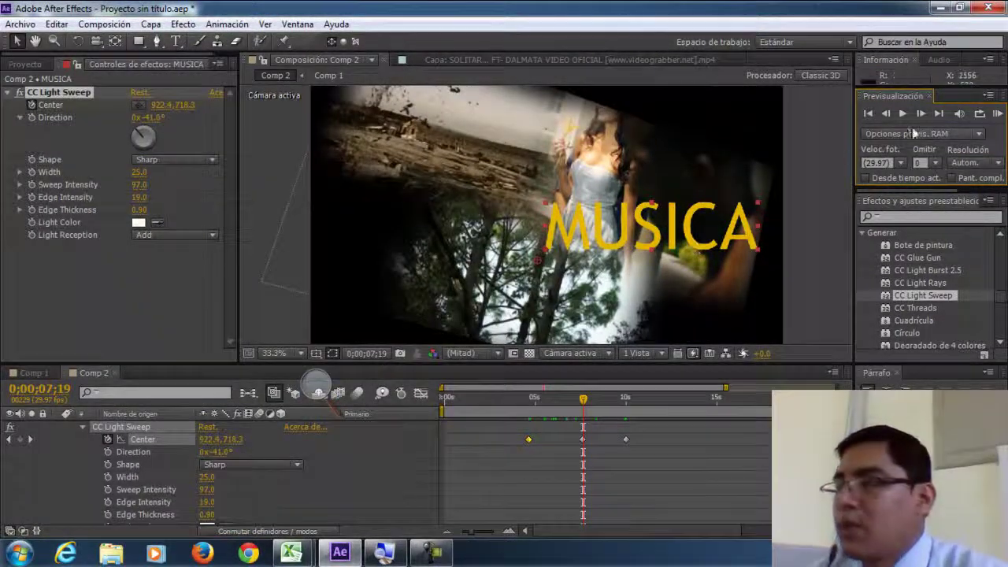
click(997, 114)
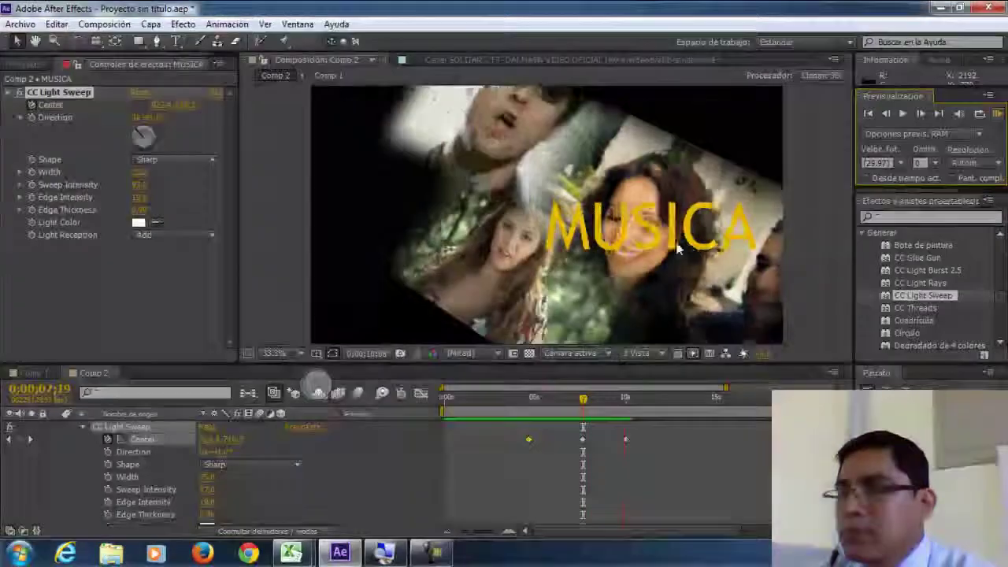
click(567, 399)
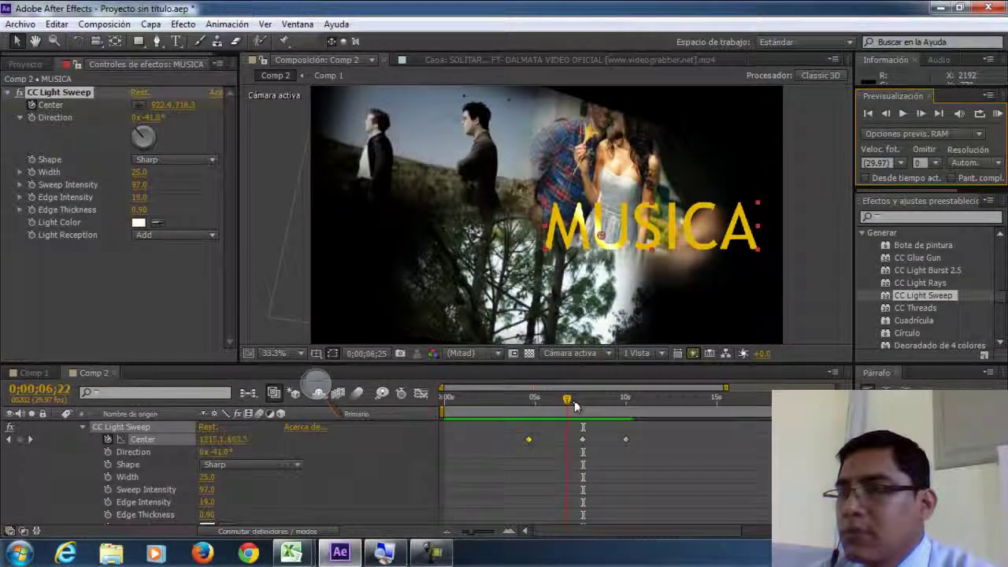
click(574, 401)
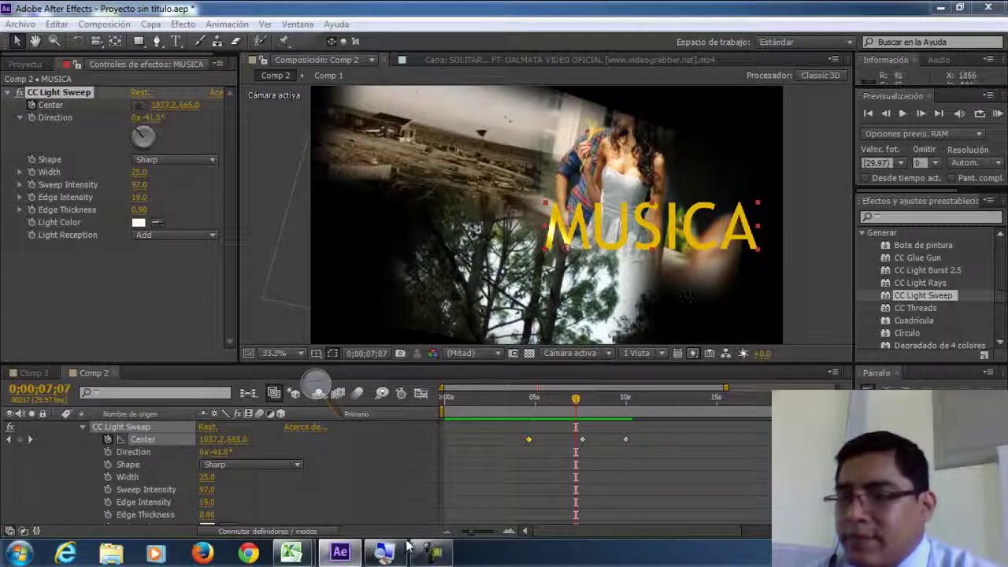
click(433, 556)
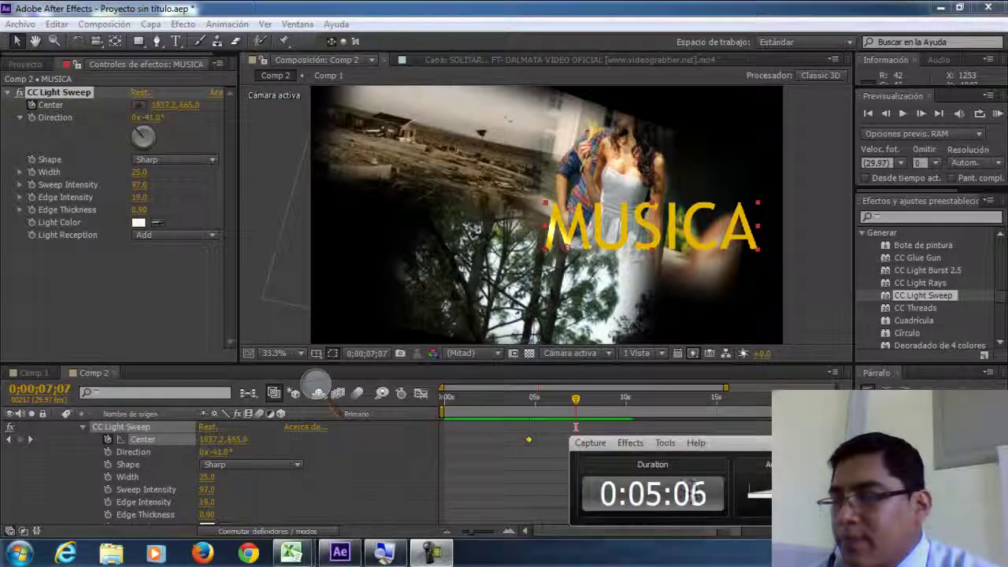